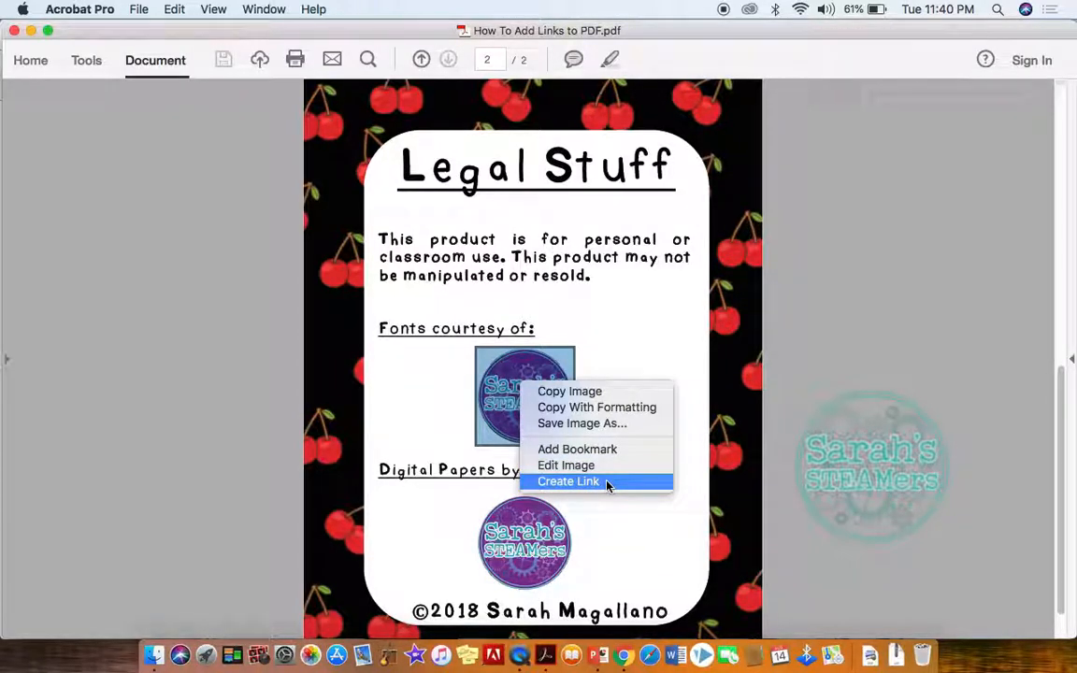
Create an invisible-rectangle link that opens a web page on the logo under "Fonts courtesy of".
click(606, 483)
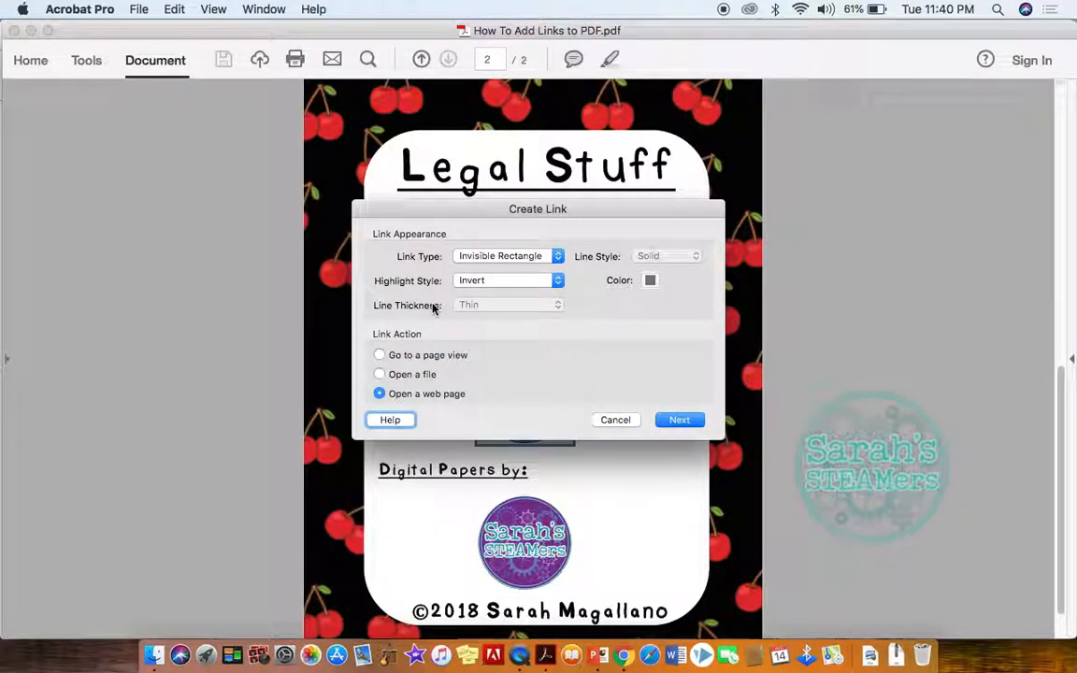
click(551, 258)
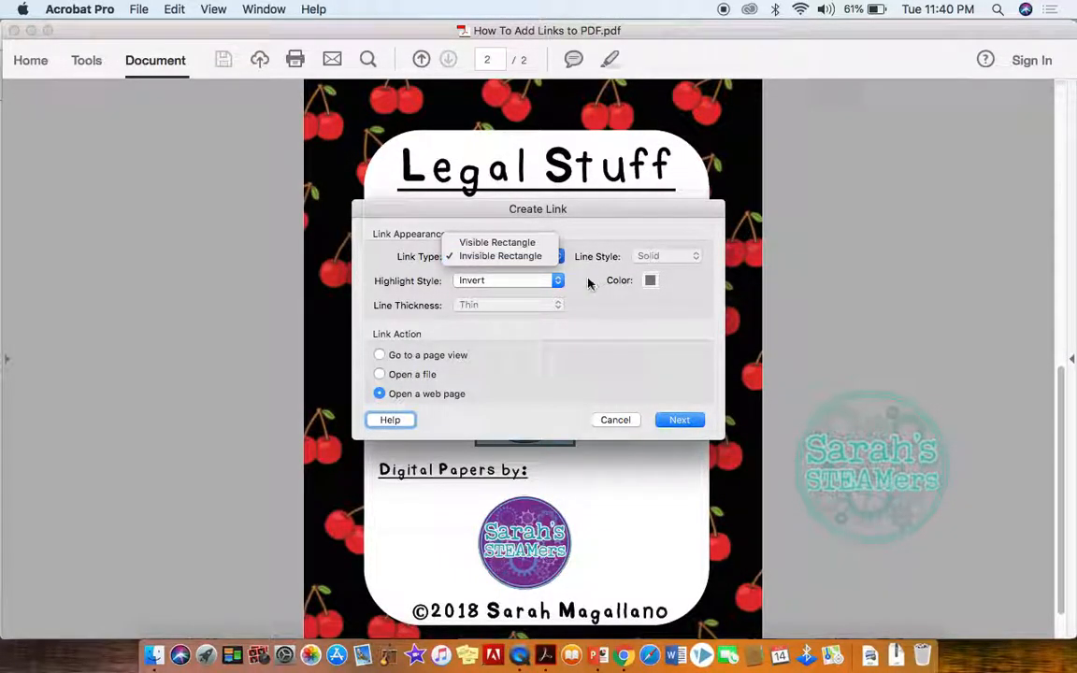
click(551, 254)
click(650, 280)
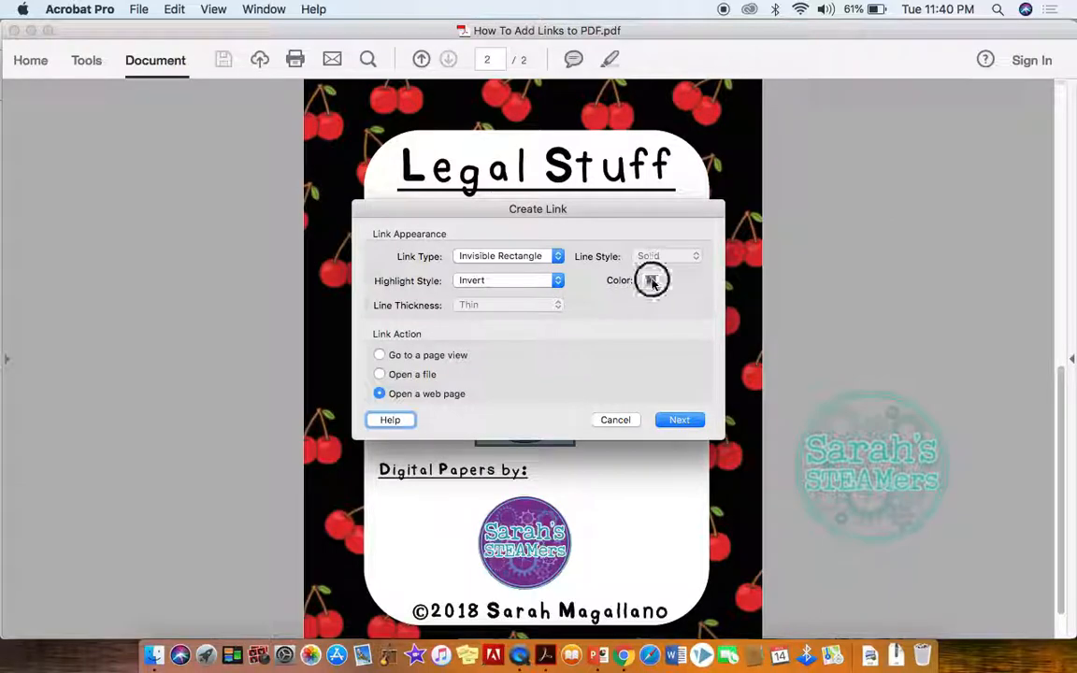
click(649, 281)
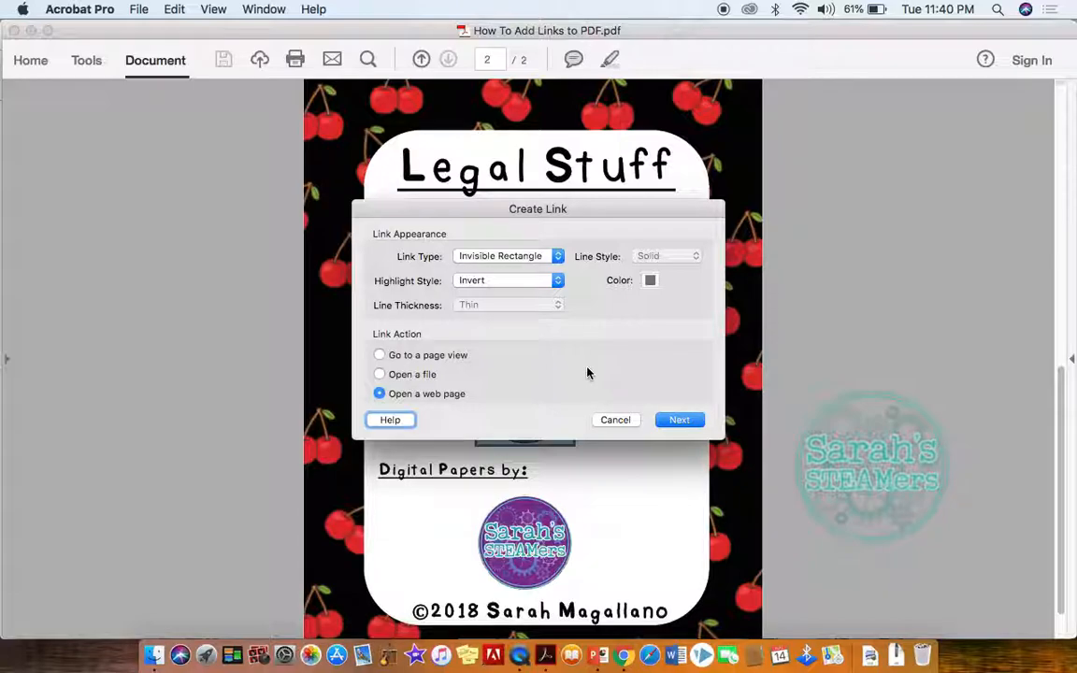
click(675, 423)
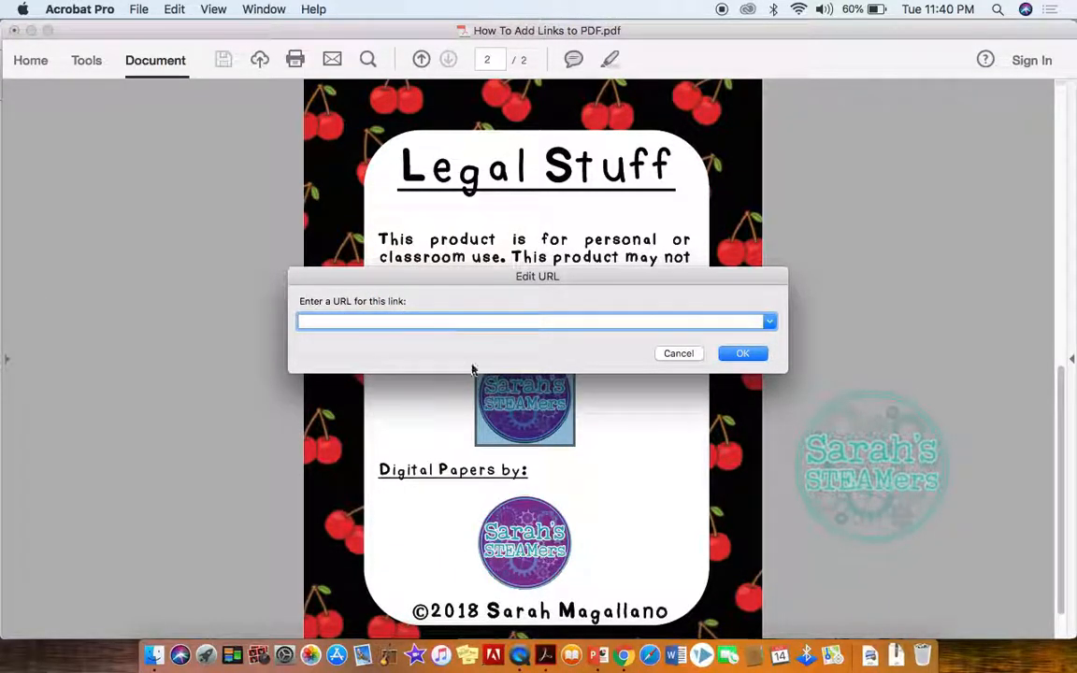
Switch to Chrome and copy the web address of the Sarahs STEAMers store page.
click(625, 657)
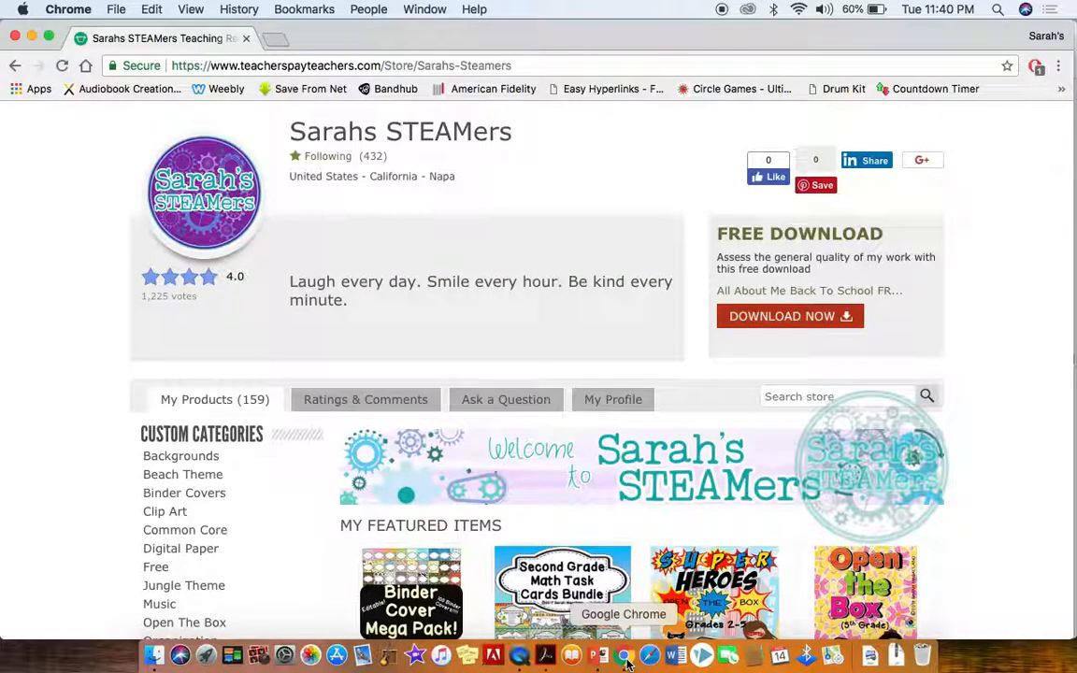
click(261, 70)
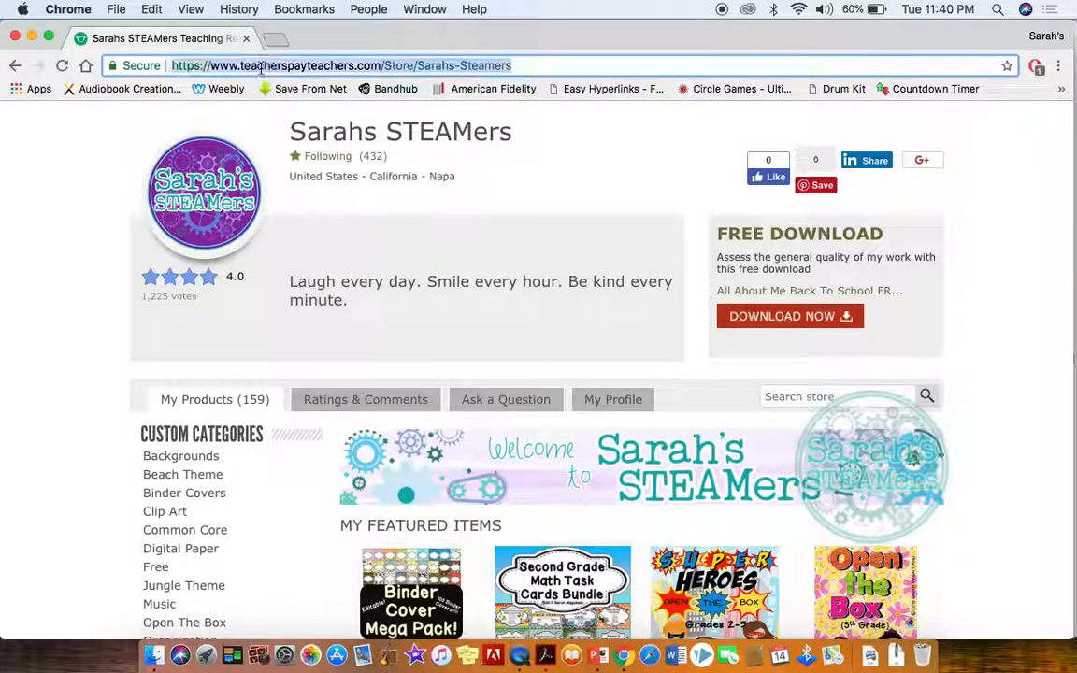
right_click(261, 72)
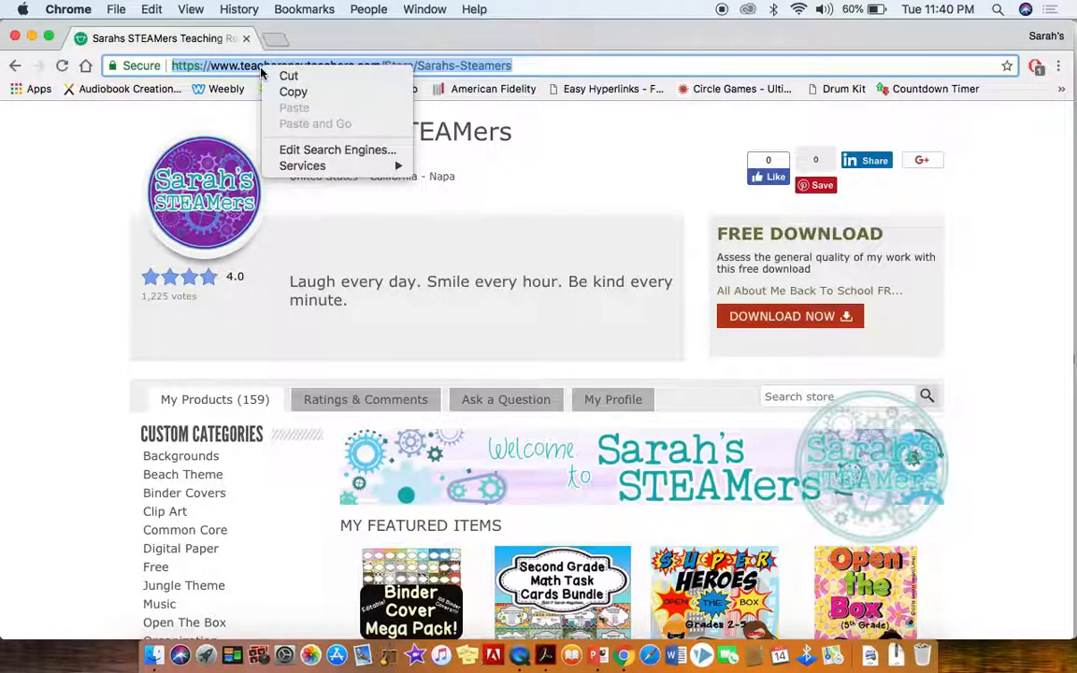
click(311, 93)
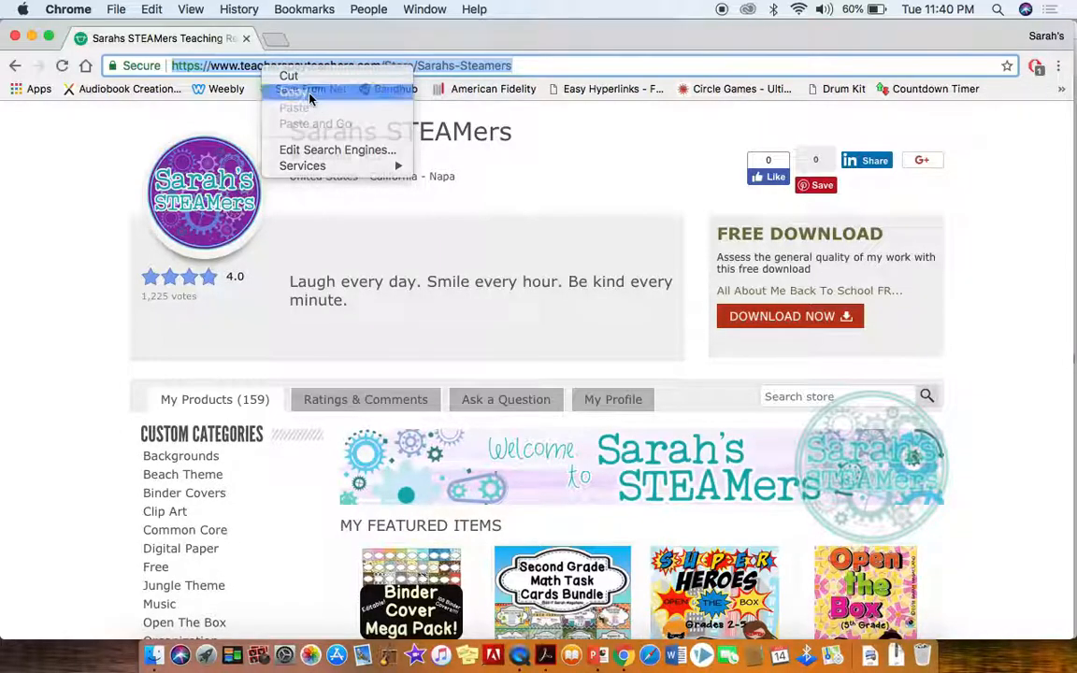
click(546, 655)
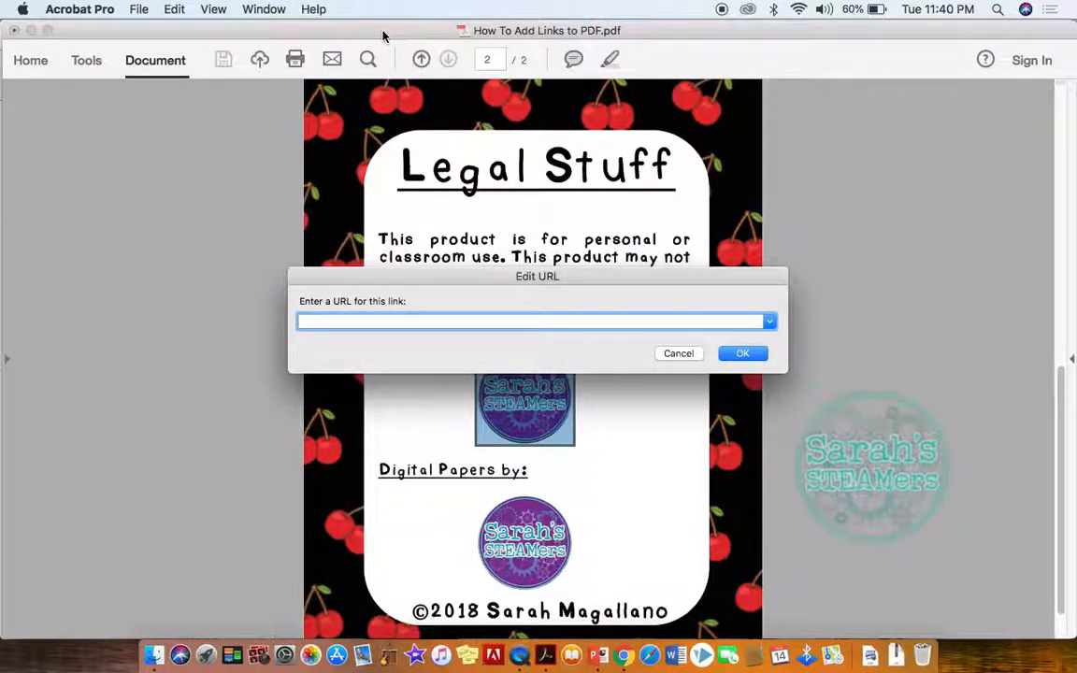
click(361, 322)
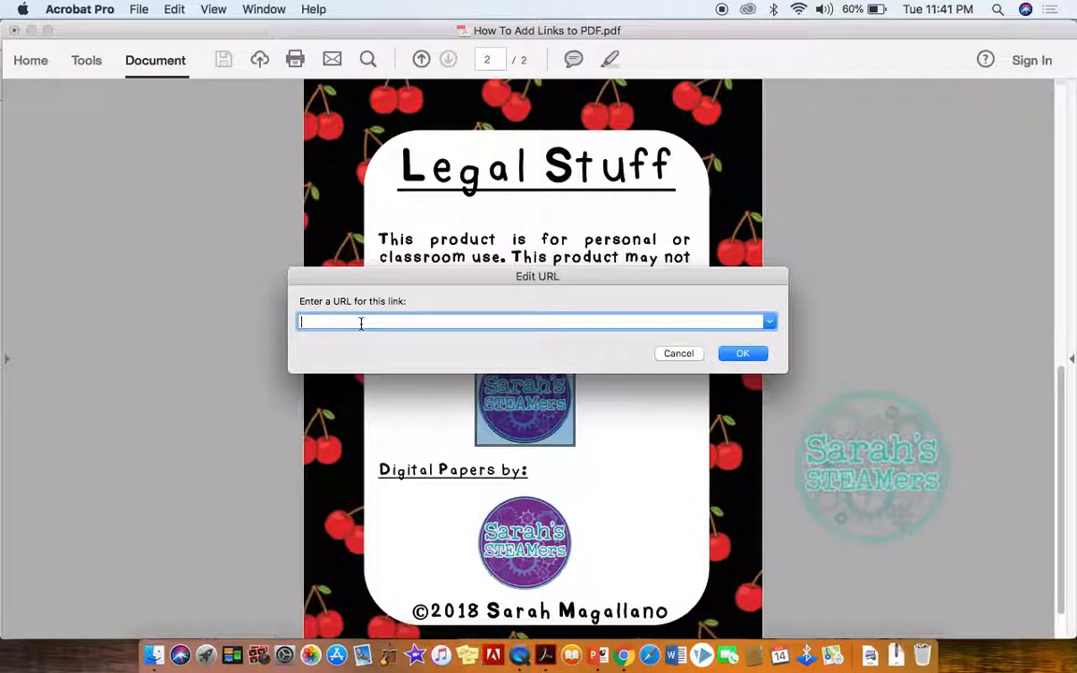
key(super+v)
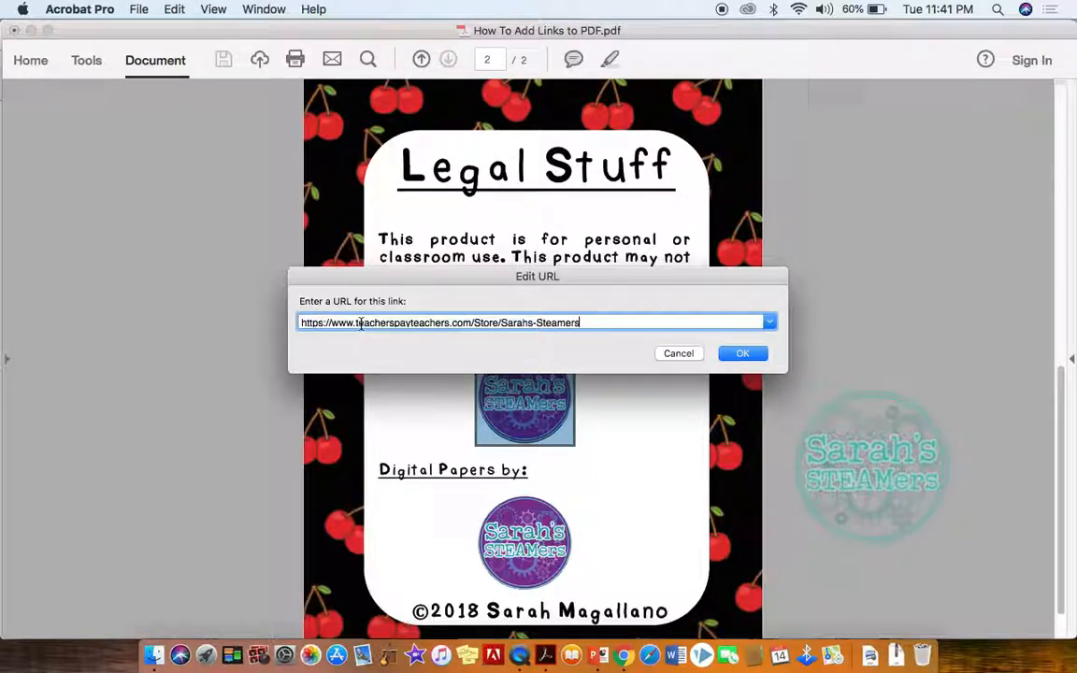
click(742, 353)
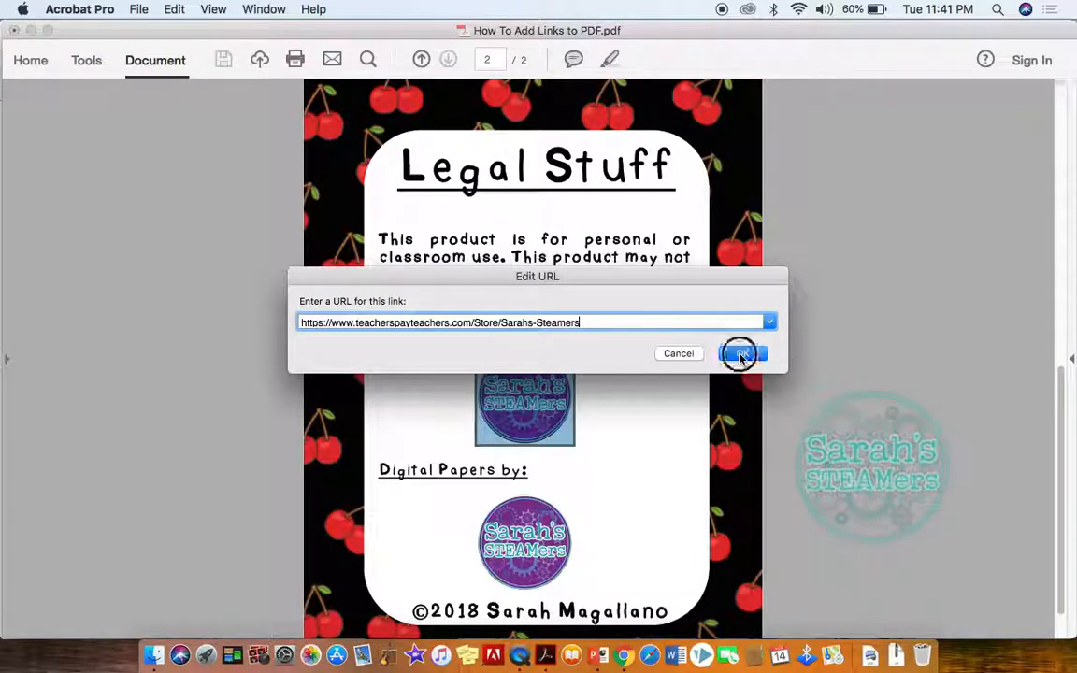
click(239, 318)
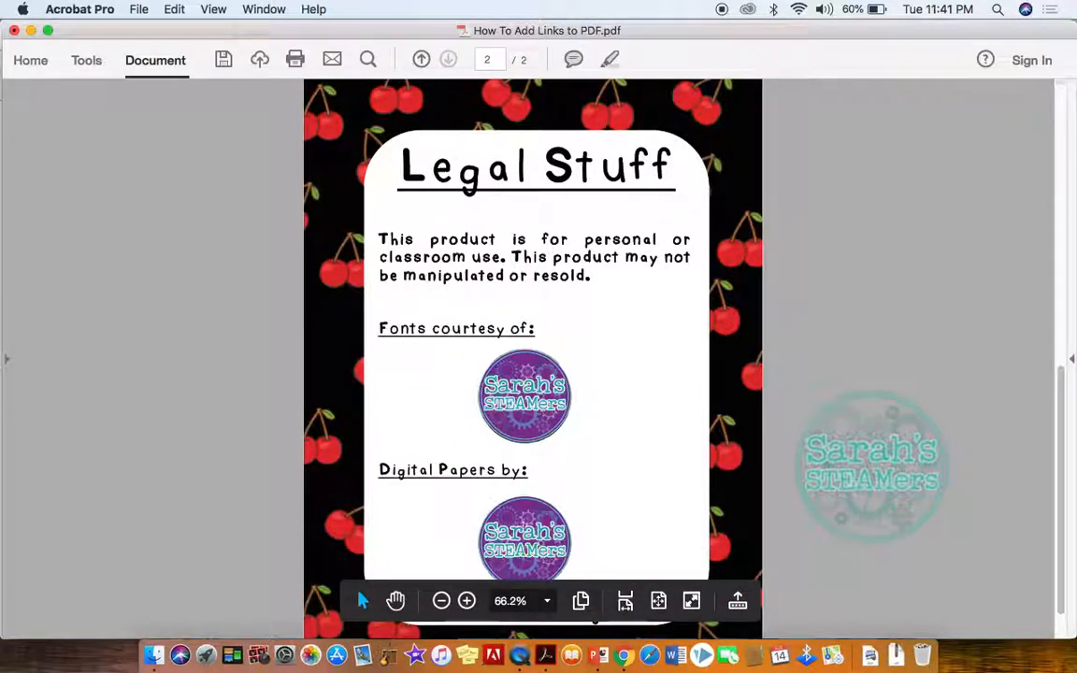
click(523, 530)
right_click(525, 533)
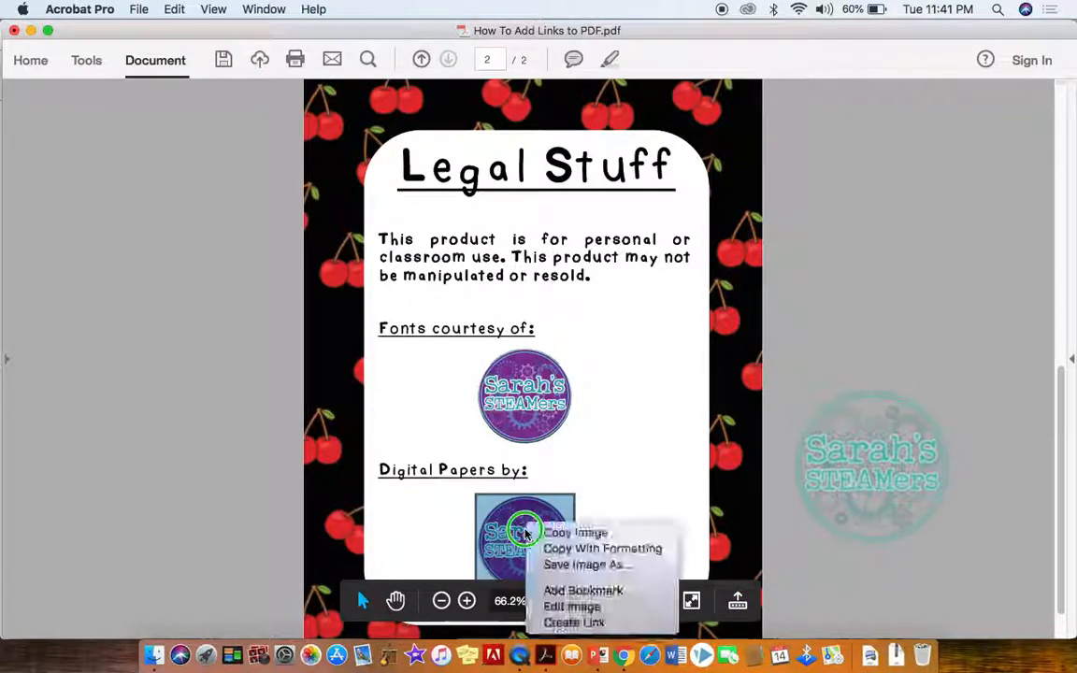
click(565, 624)
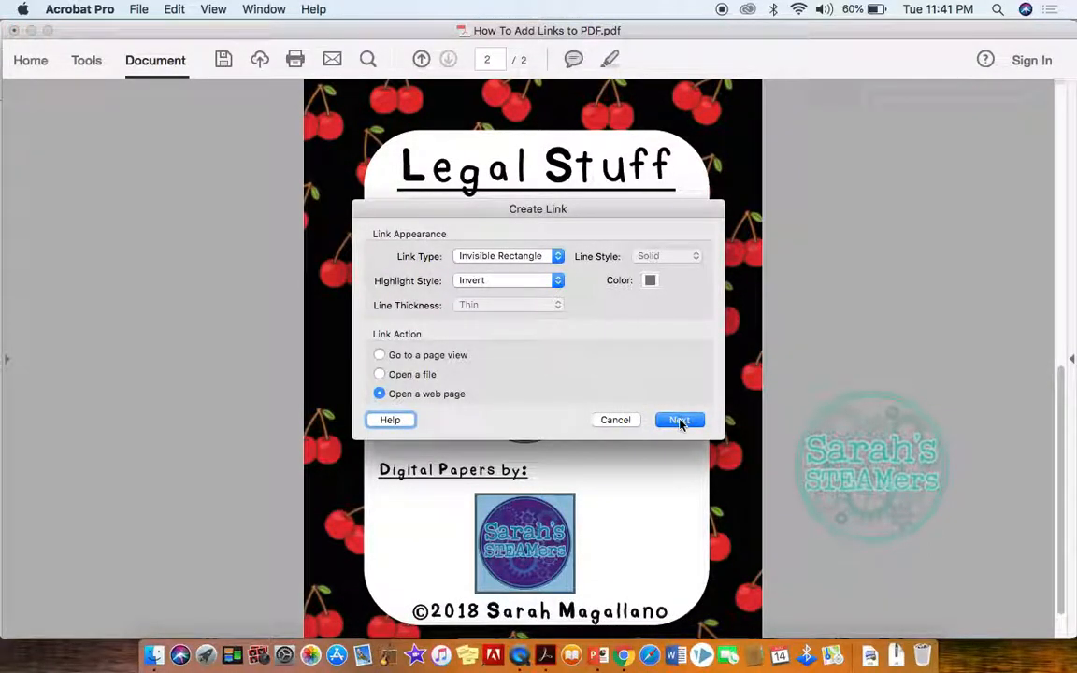
click(680, 421)
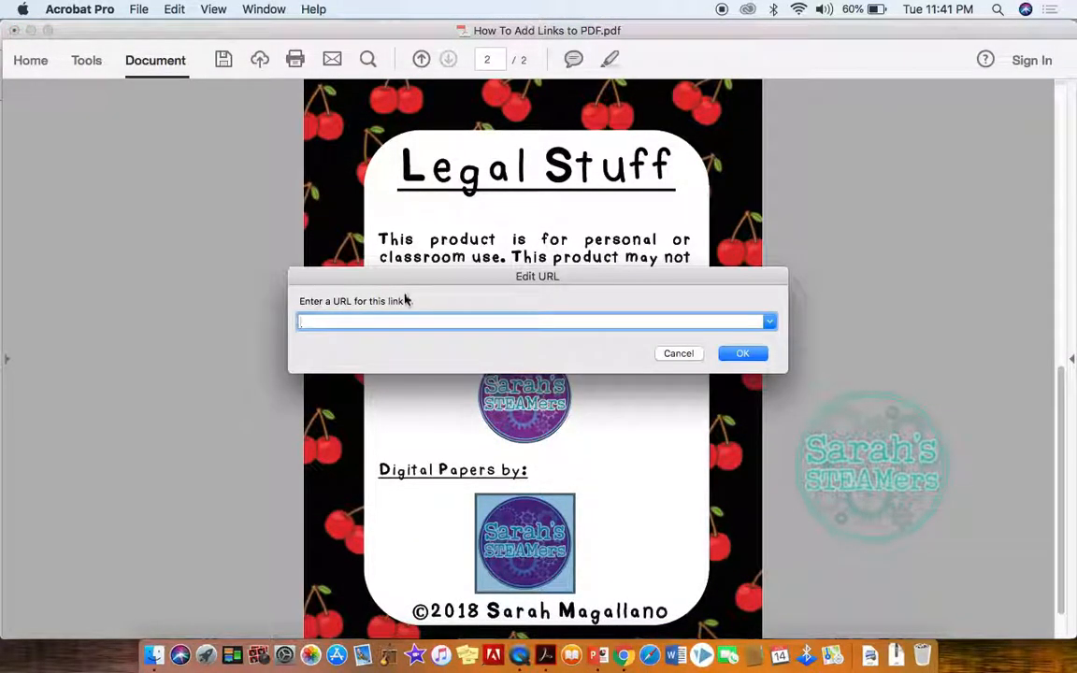
key(super+v)
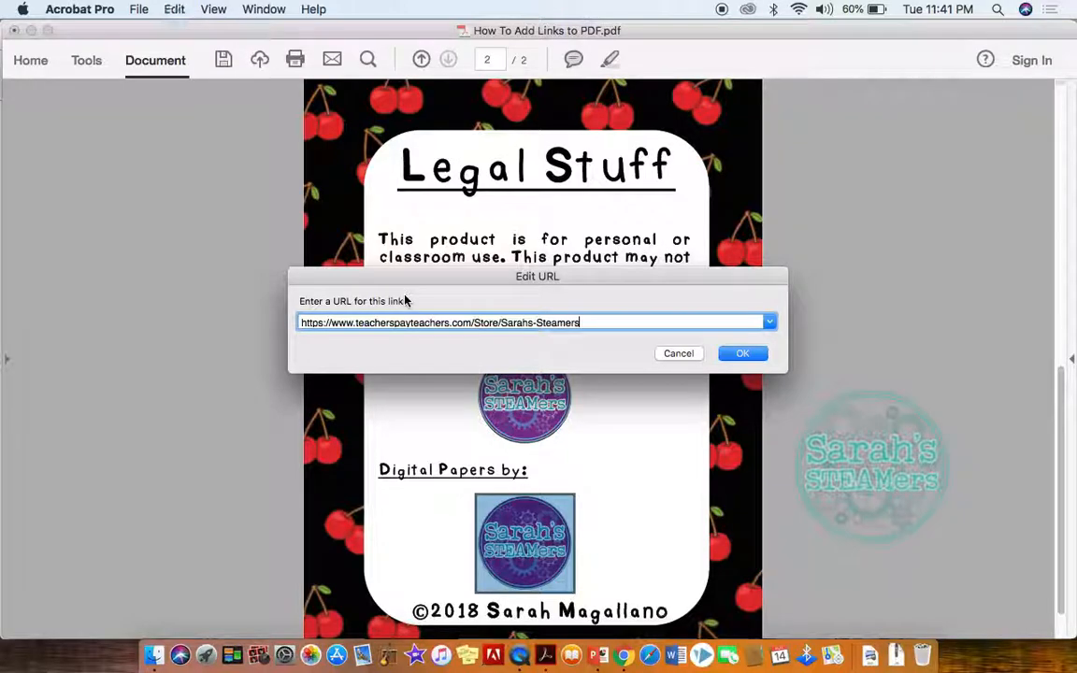
click(743, 355)
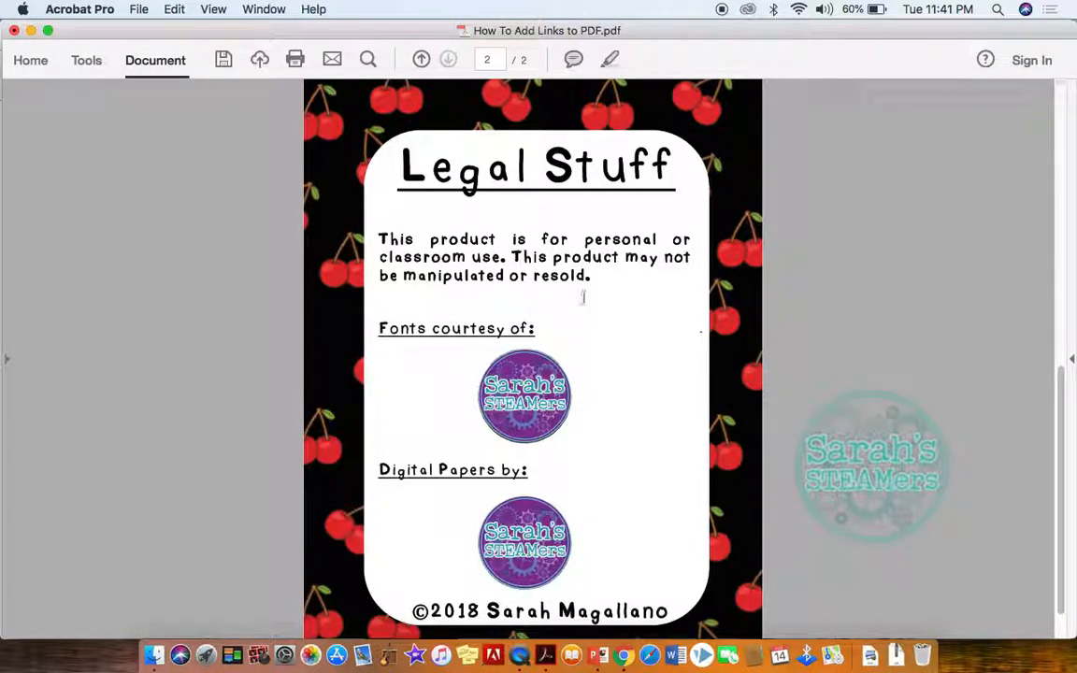
scroll(582, 297, up, 1)
scroll(582, 298, down, 3)
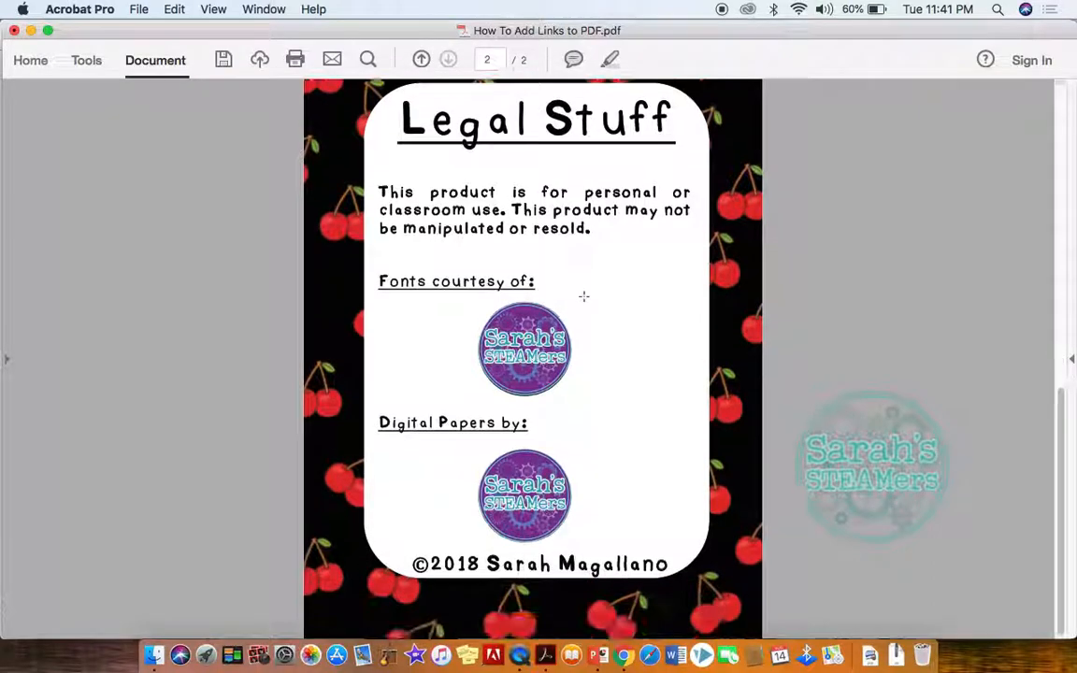
scroll(583, 296, up, 10)
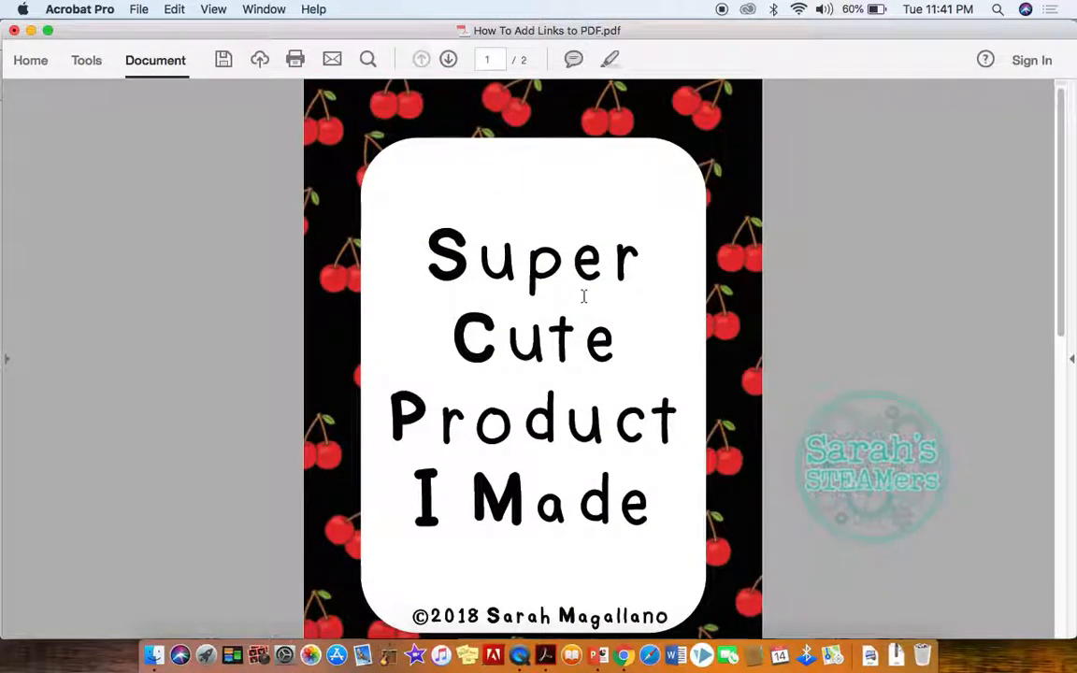
scroll(584, 297, down, 10)
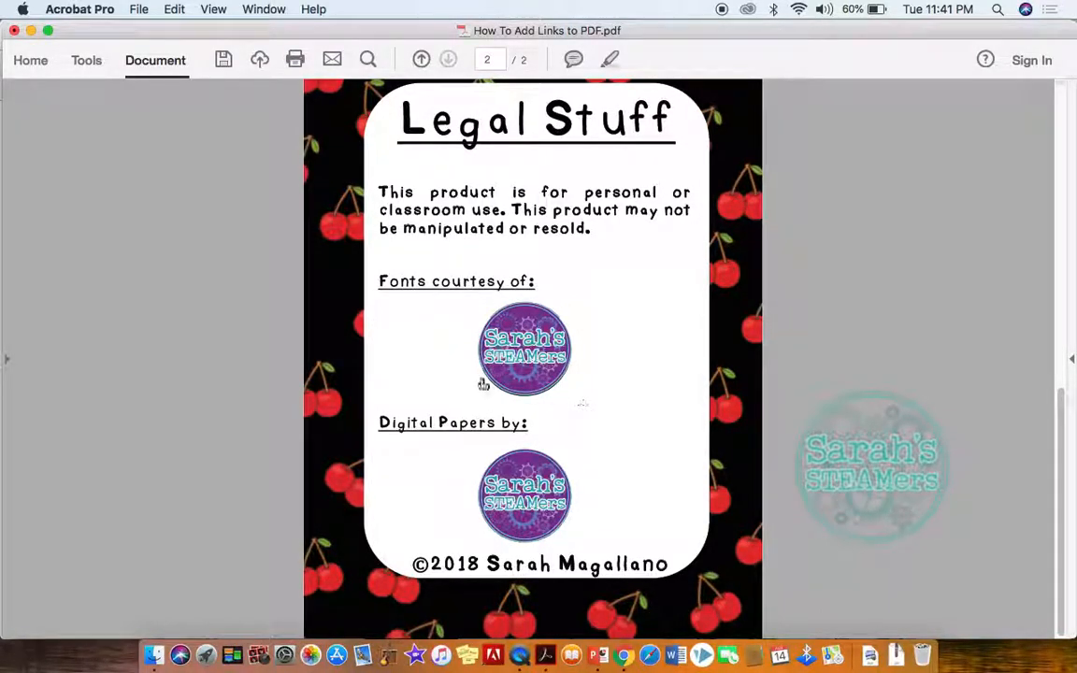
drag(412, 562, 660, 561)
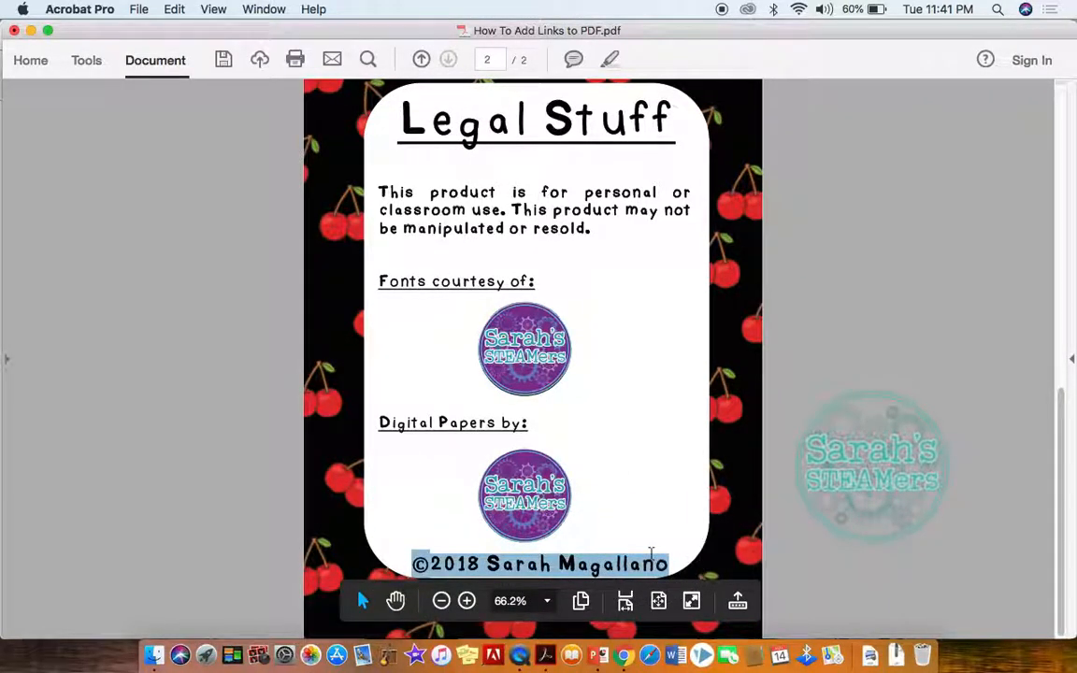
right_click(483, 571)
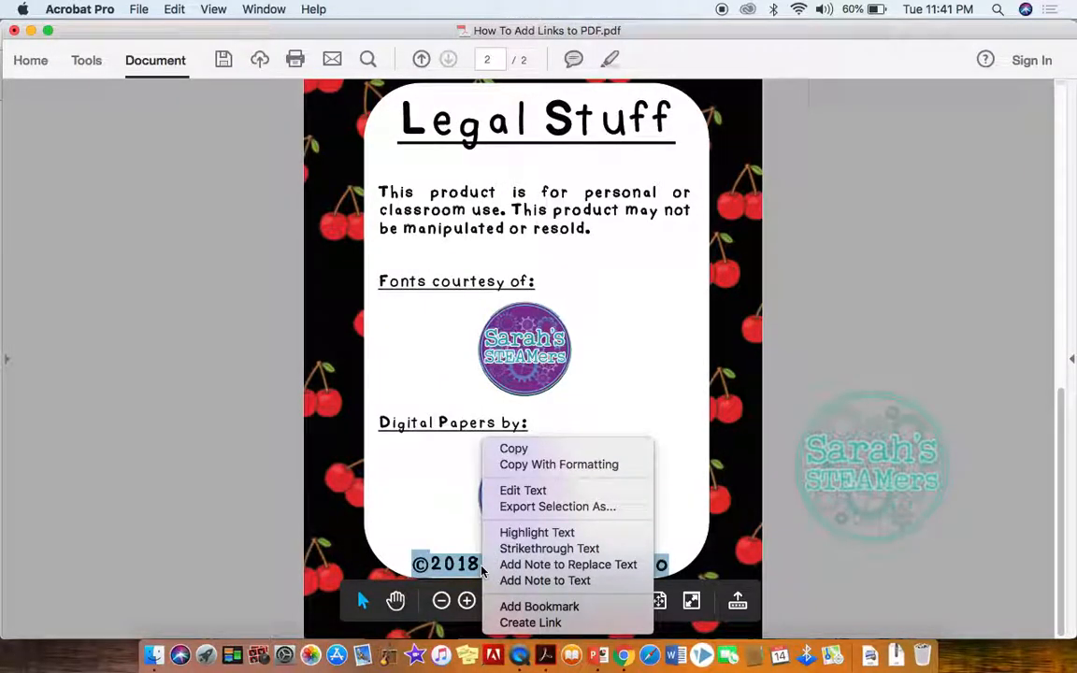
click(528, 623)
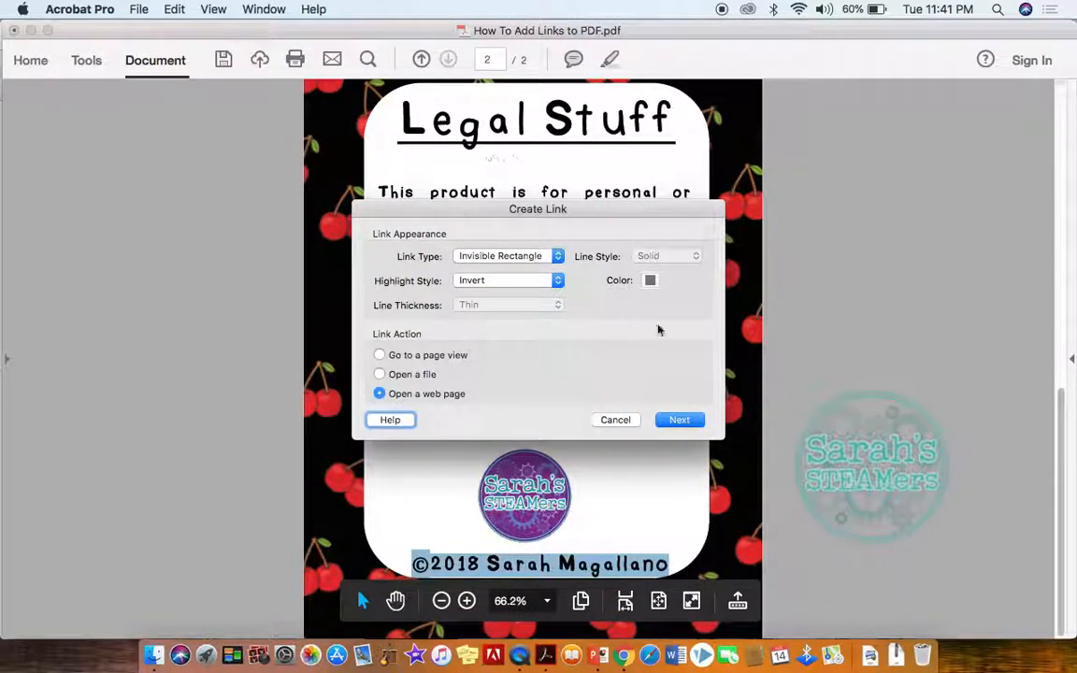
click(673, 419)
key(super+v)
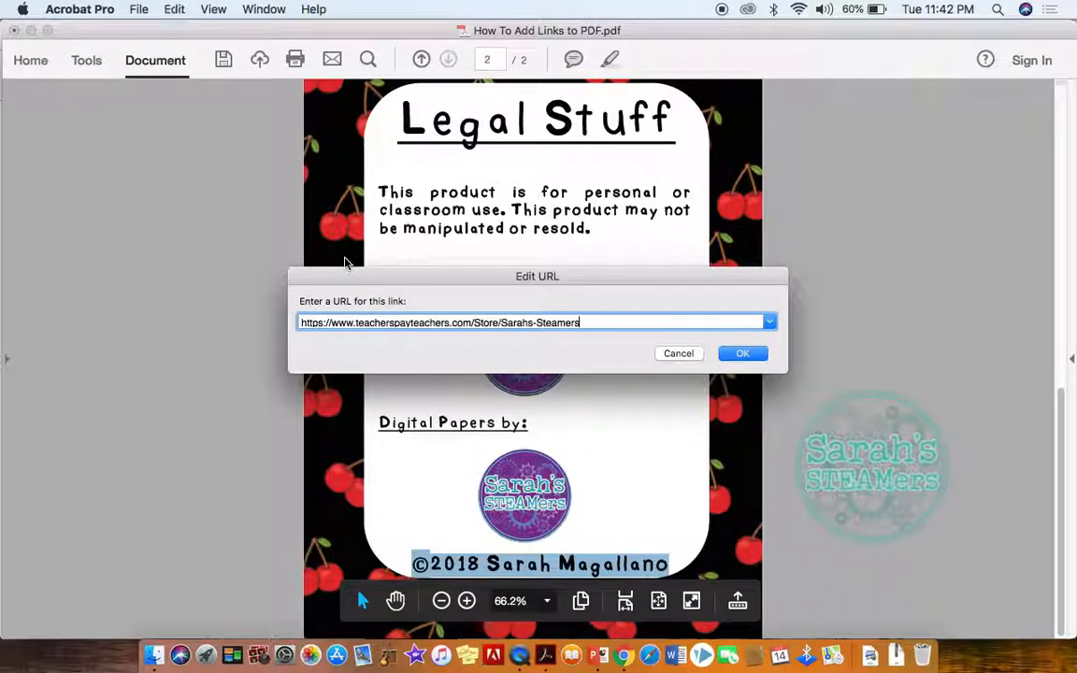
click(744, 354)
click(776, 358)
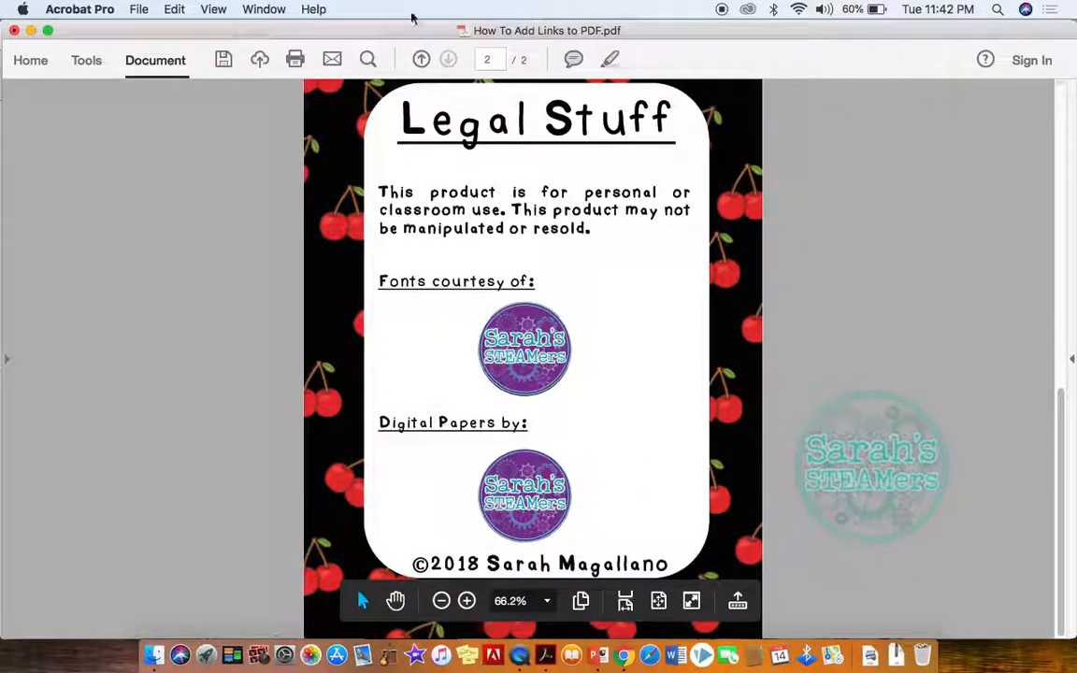
click(139, 10)
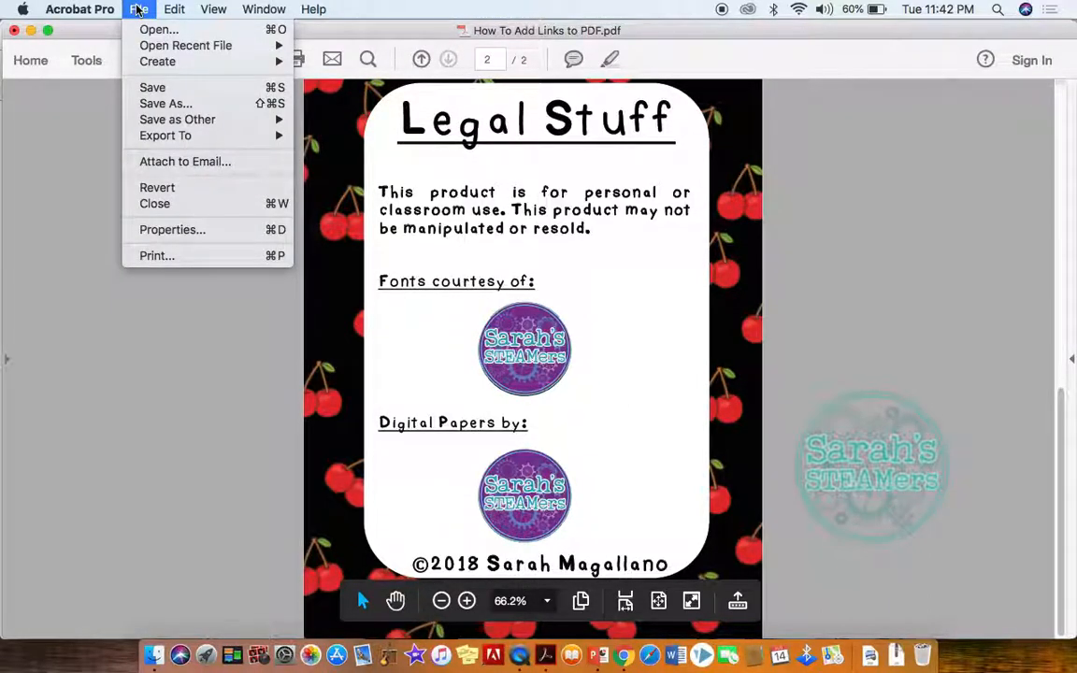
mouse_move(159, 140)
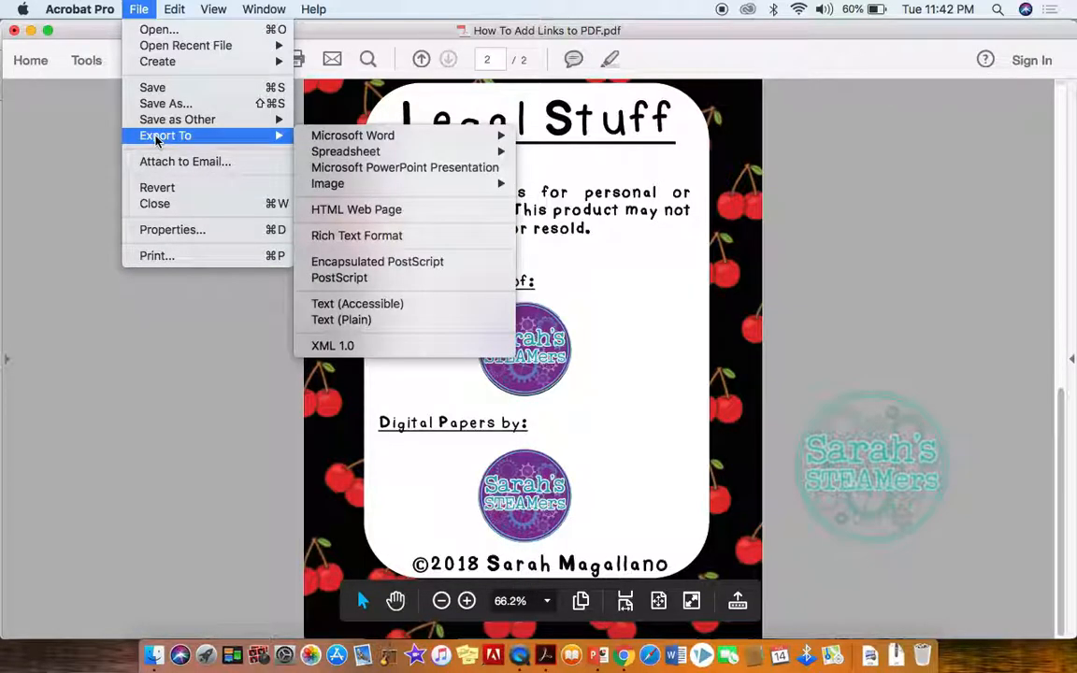
click(154, 104)
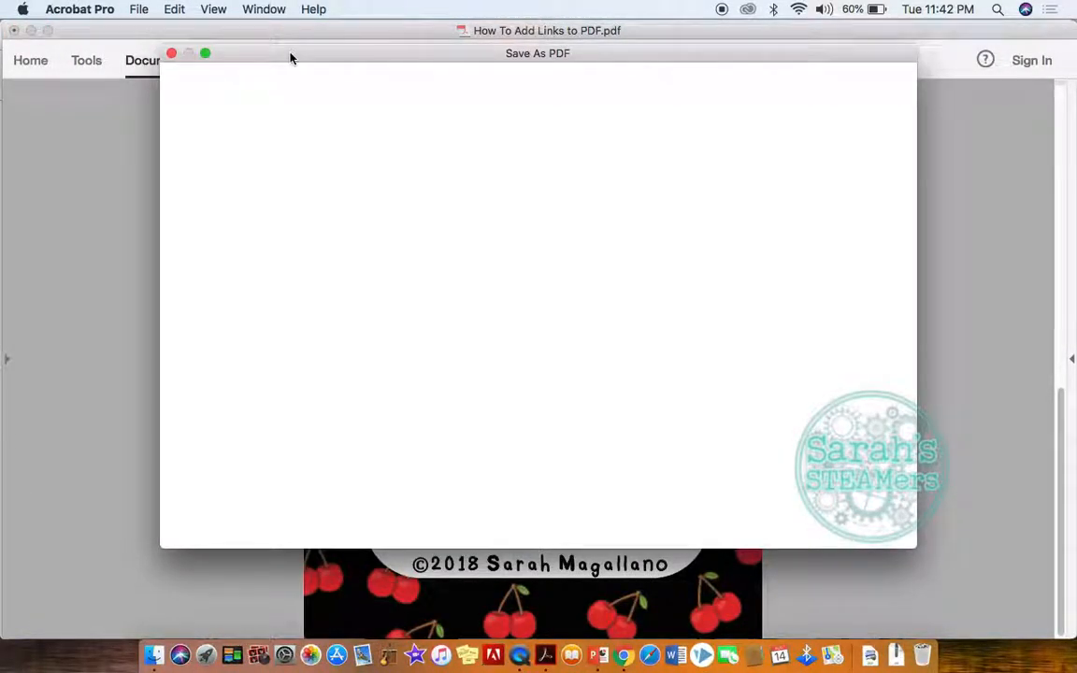
drag(290, 58, 266, 59)
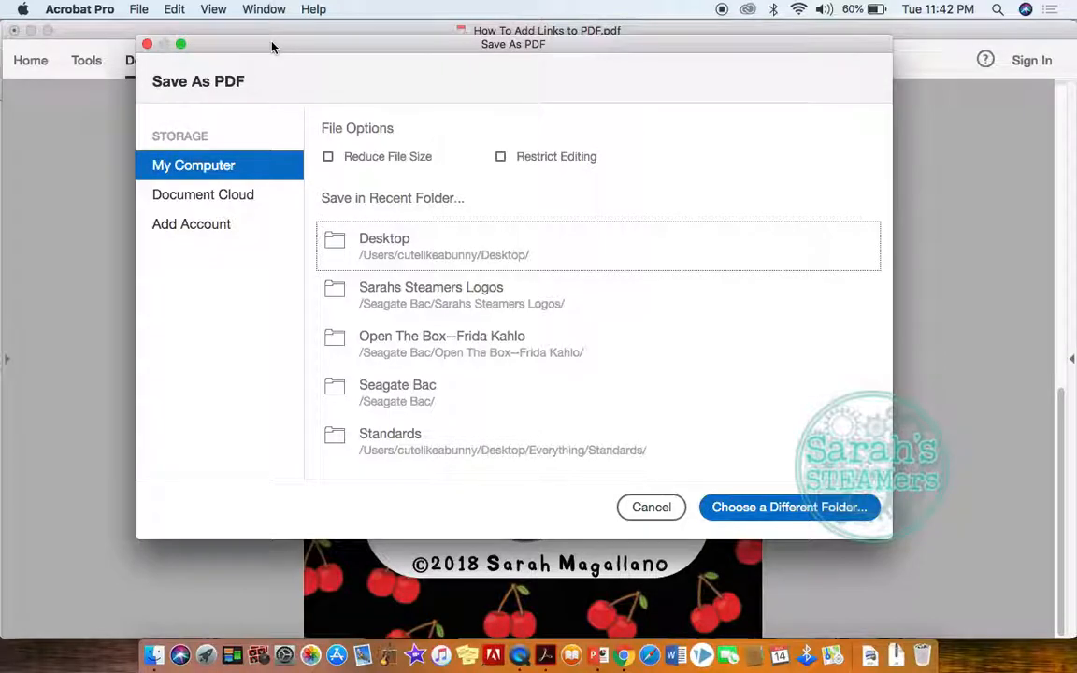
click(653, 509)
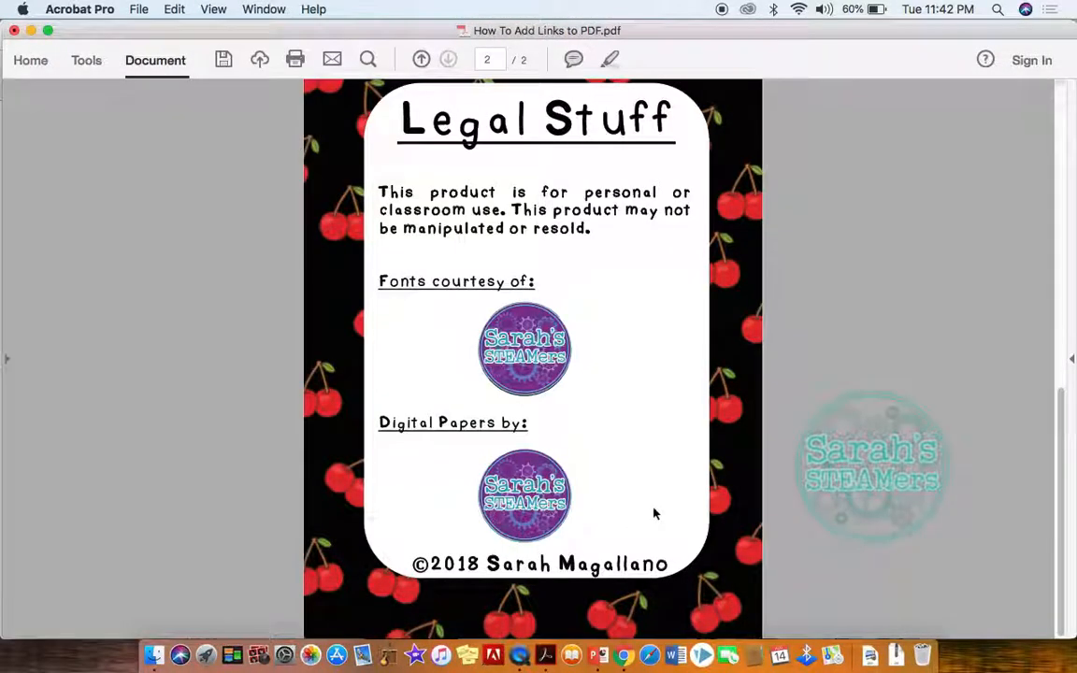
Set the security method to Password Security in the PDF's document properties.
click(138, 8)
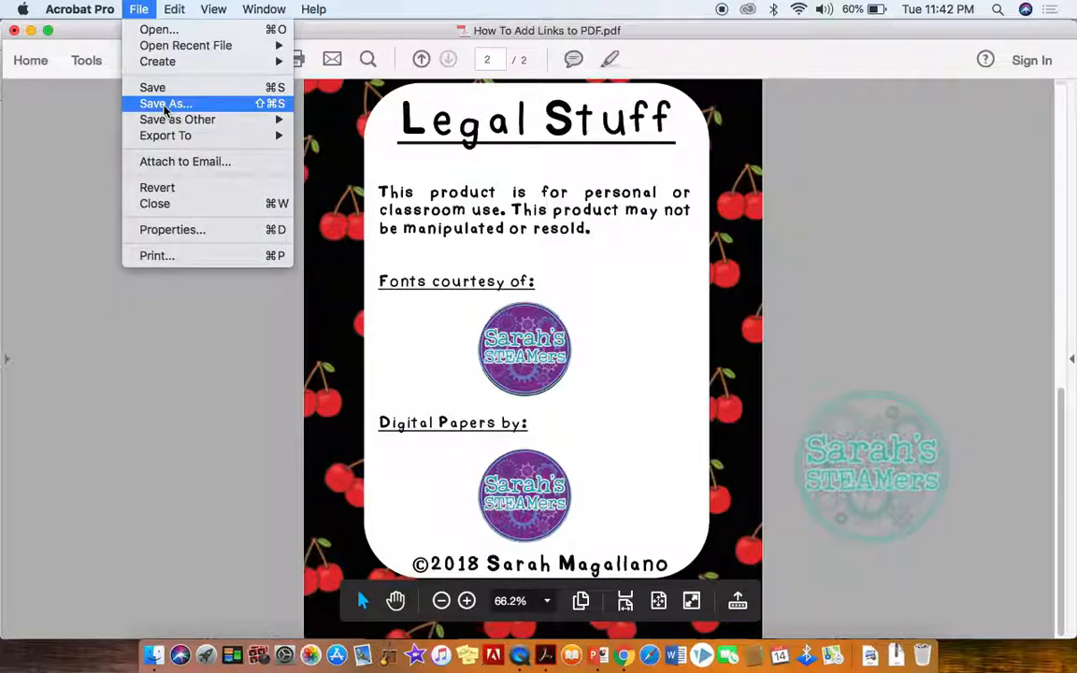
click(193, 234)
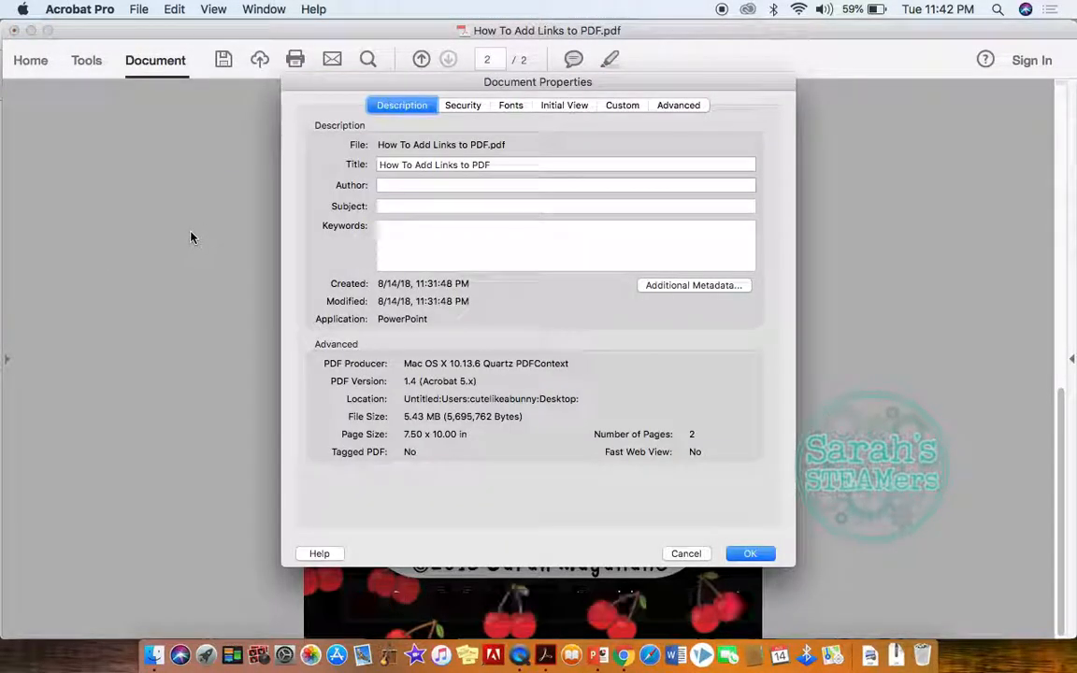
click(460, 104)
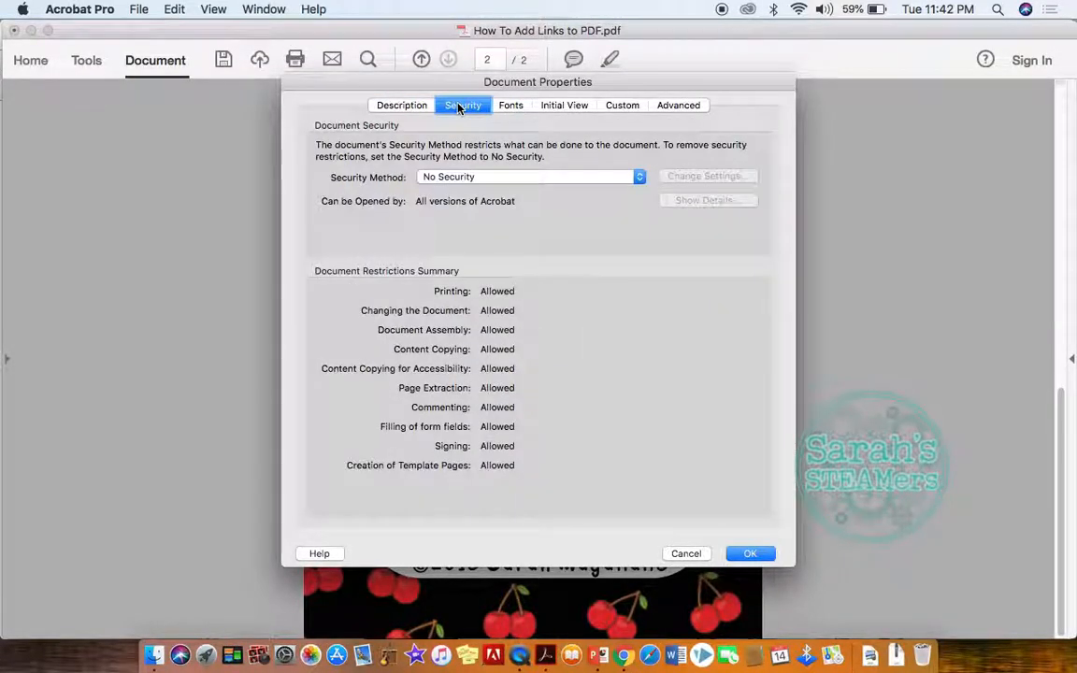
click(451, 177)
click(488, 191)
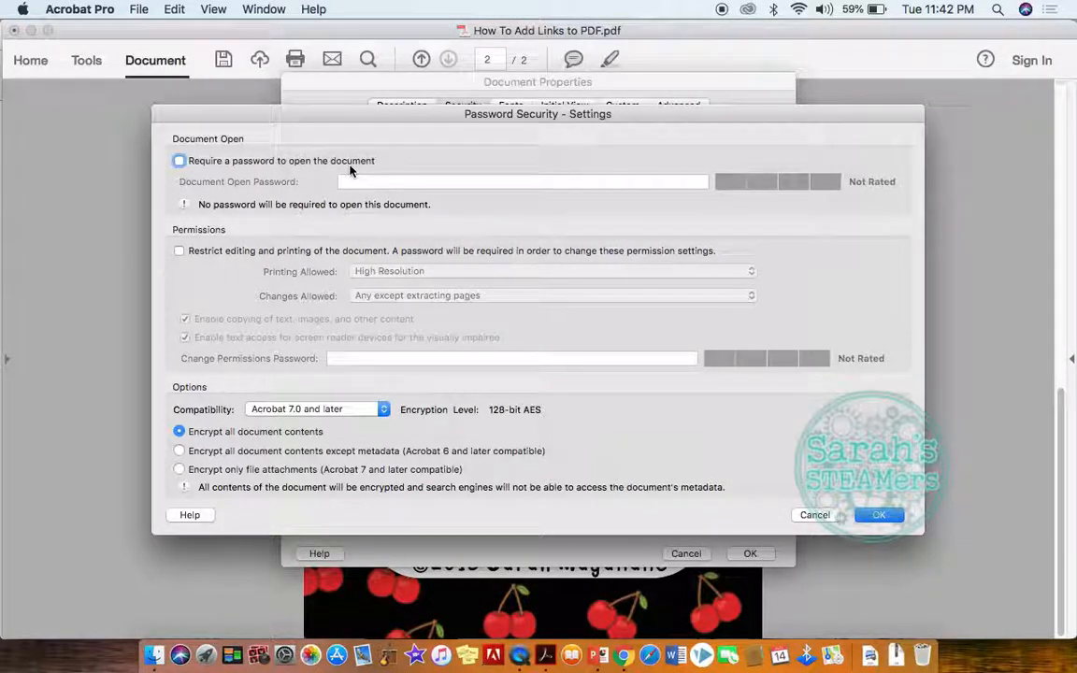
Restrict editing and printing of the document, with High Resolution as the allowed printing.
click(179, 251)
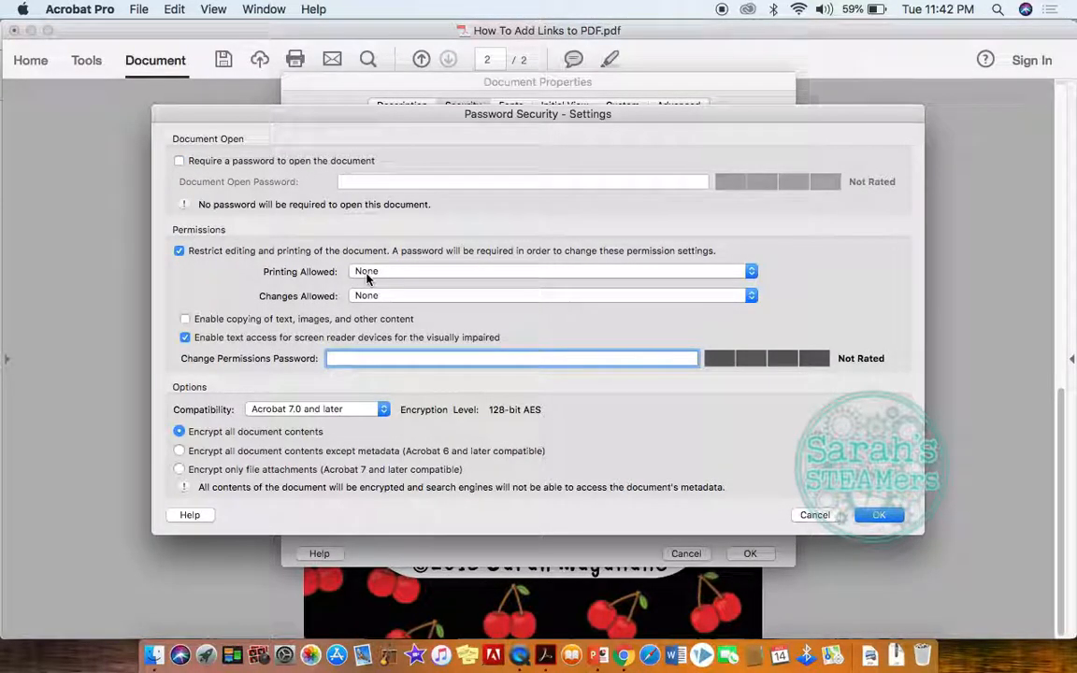
click(367, 273)
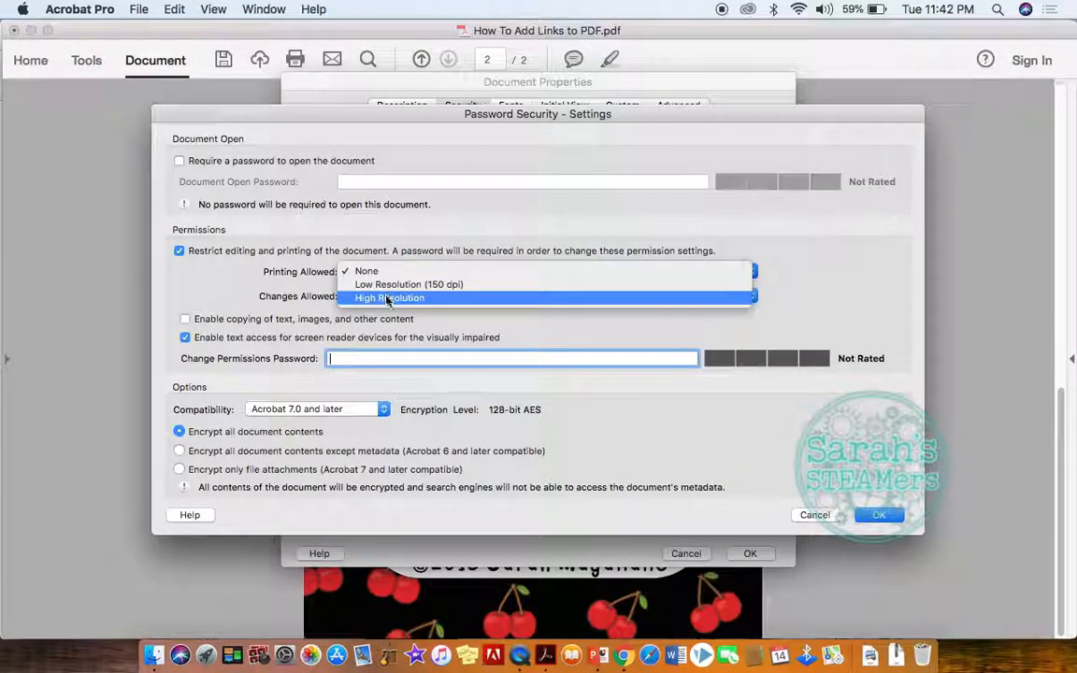
click(363, 298)
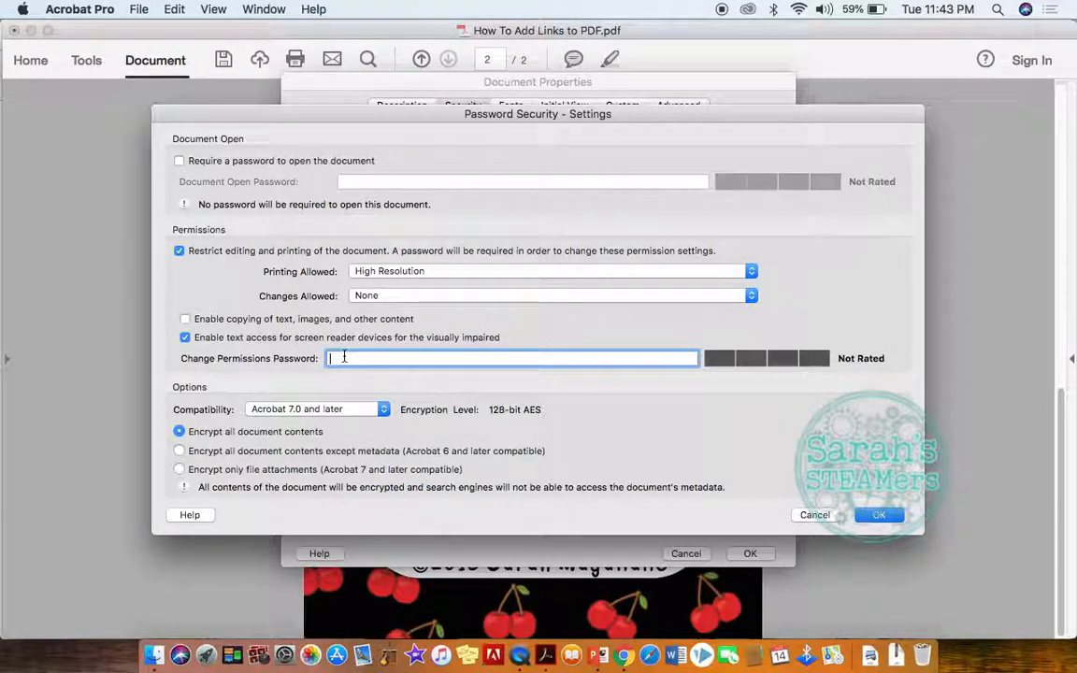
Enter the change permissions password, accept the security settings and confirm the password.
text(••••)
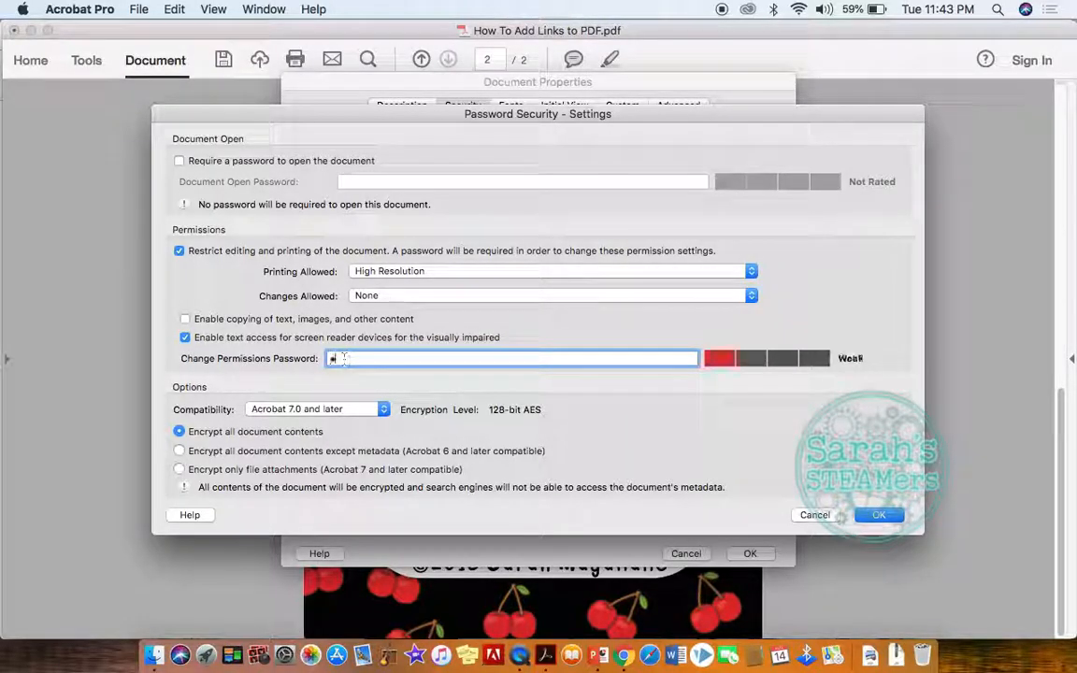
text(•••••••••)
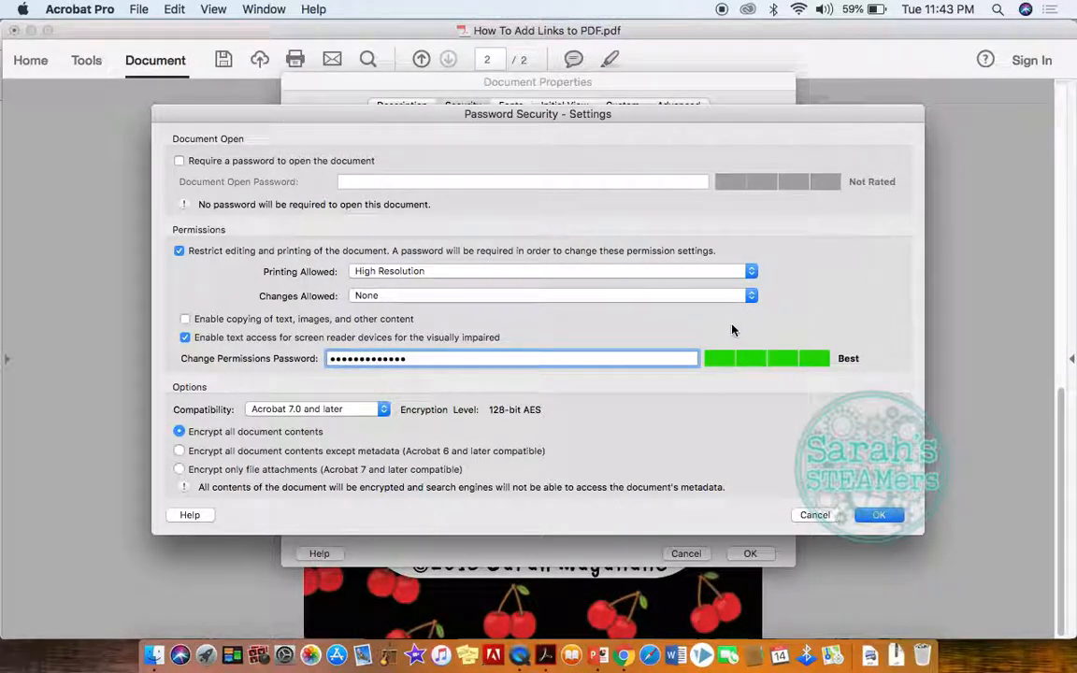
click(868, 519)
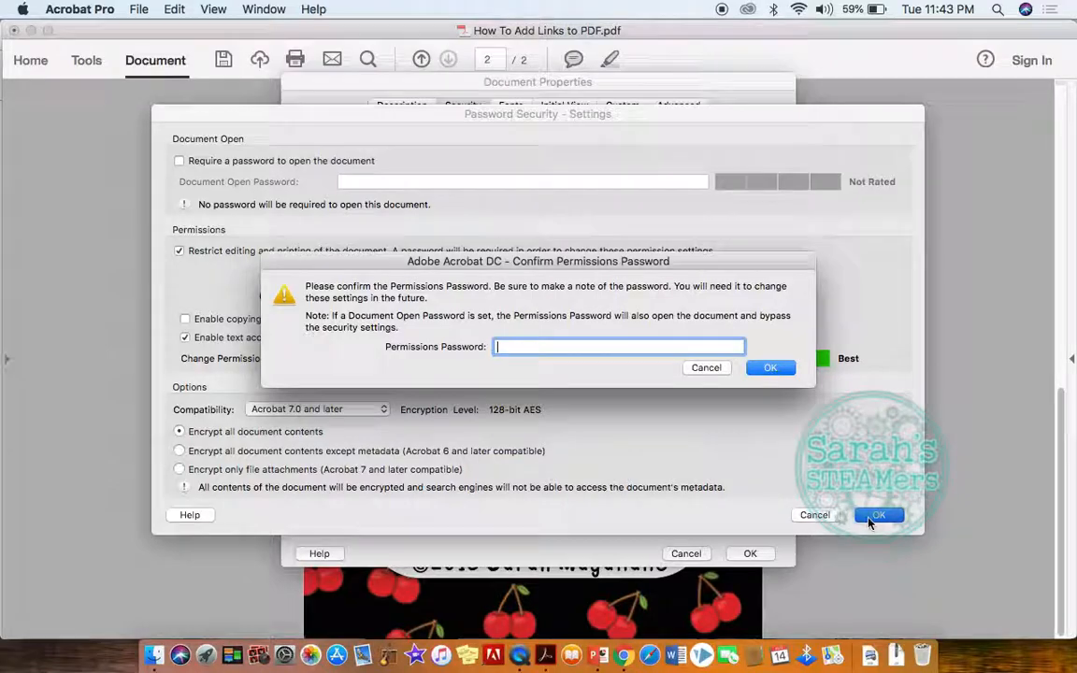
text(•••••••••••••)
click(763, 370)
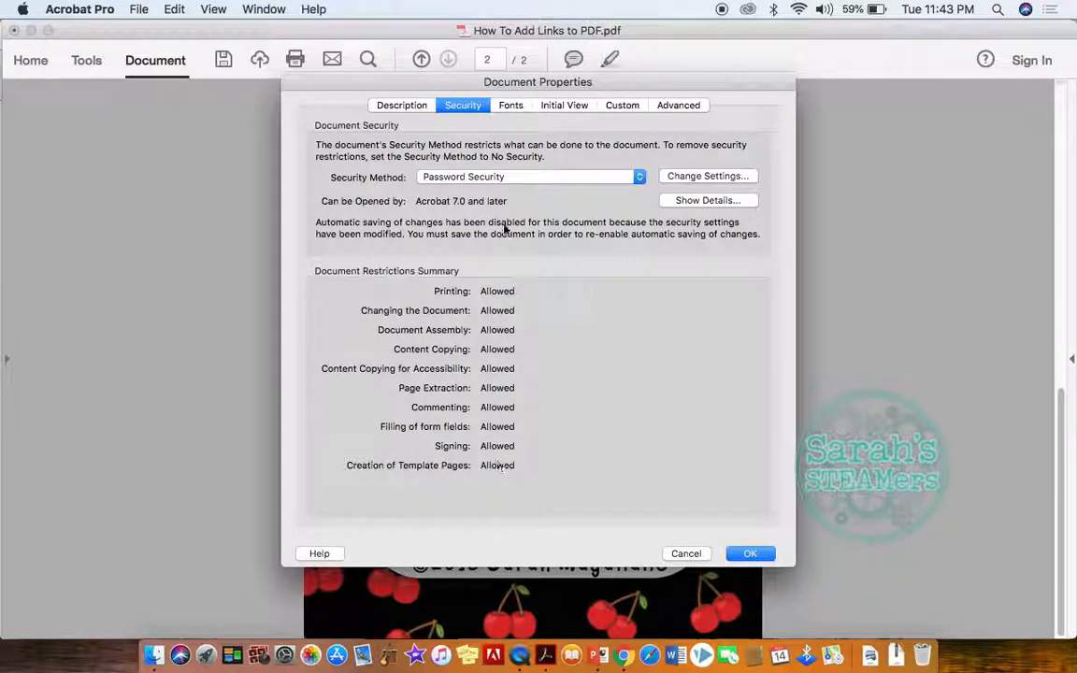
Accept the document properties and save the PDF with its new security settings.
click(138, 10)
click(137, 9)
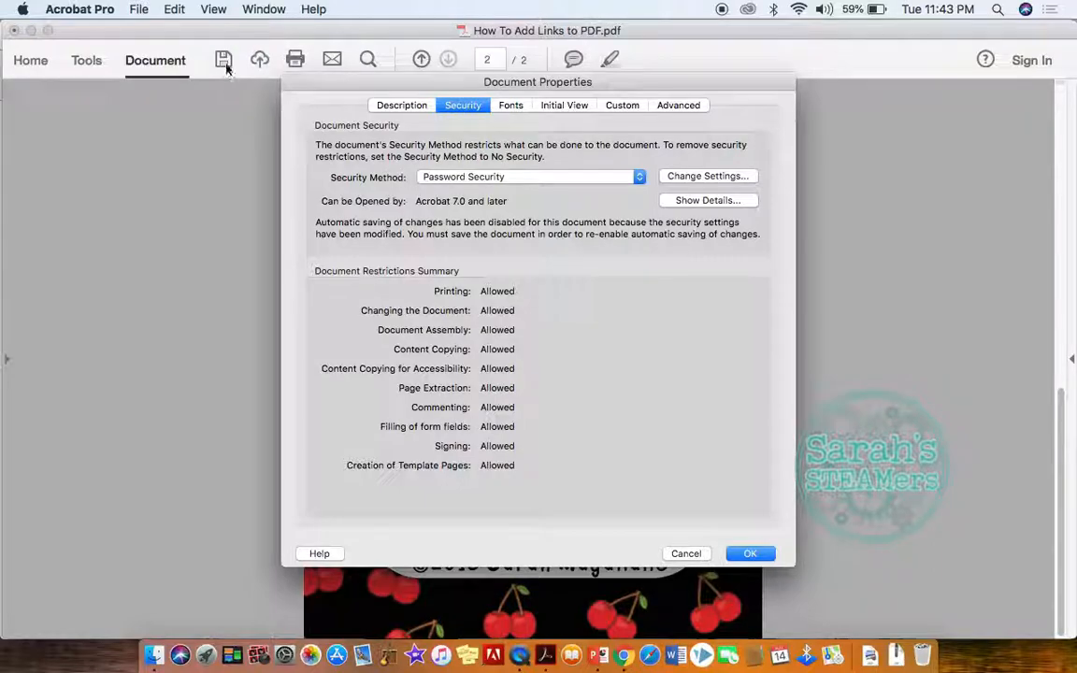
click(749, 554)
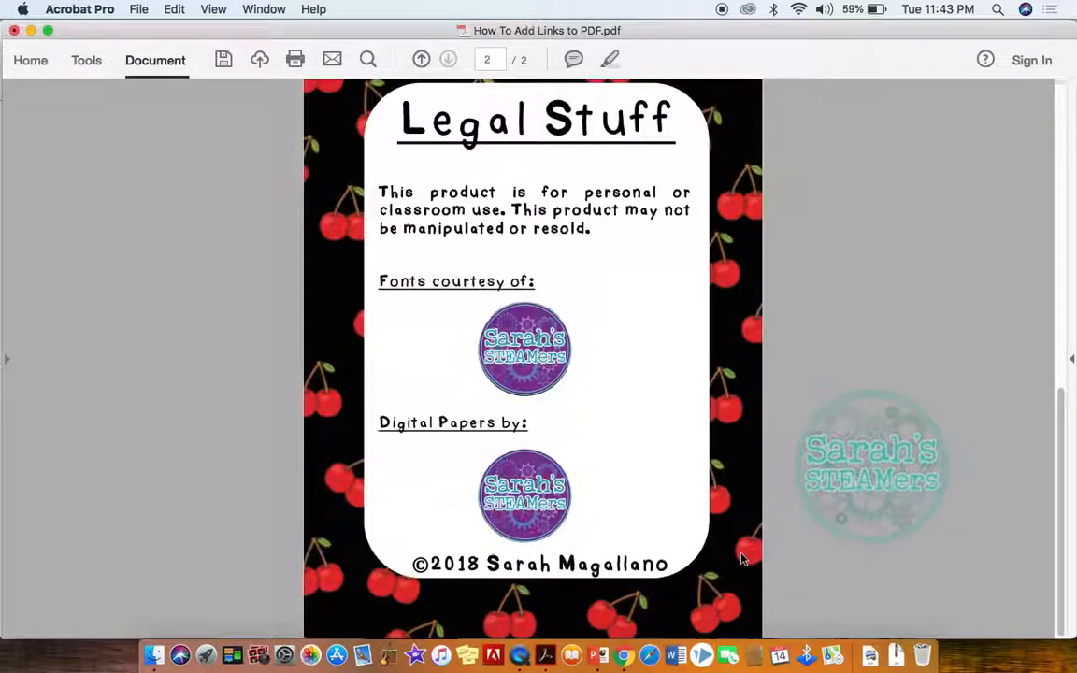
click(224, 60)
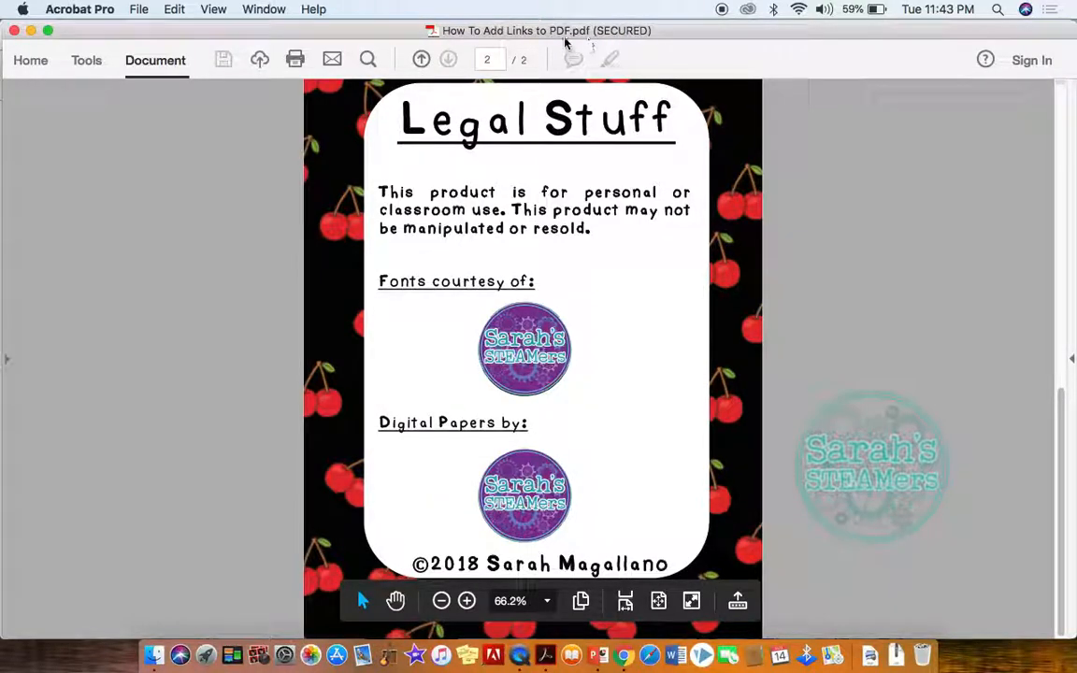
drag(675, 30, 680, 65)
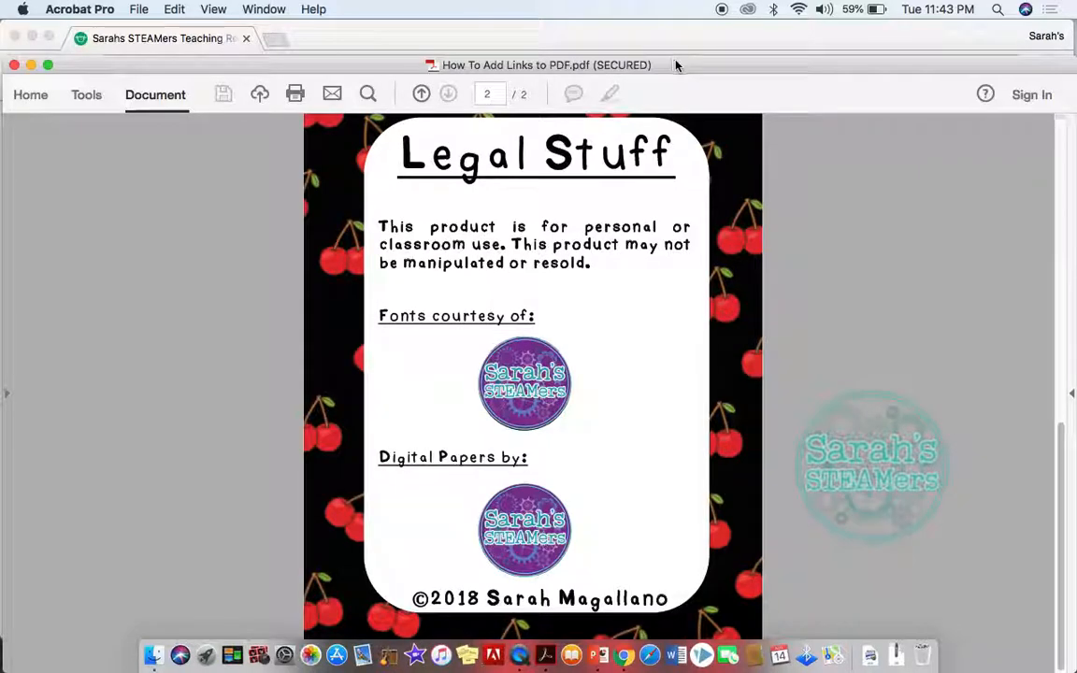
drag(675, 72, 675, 38)
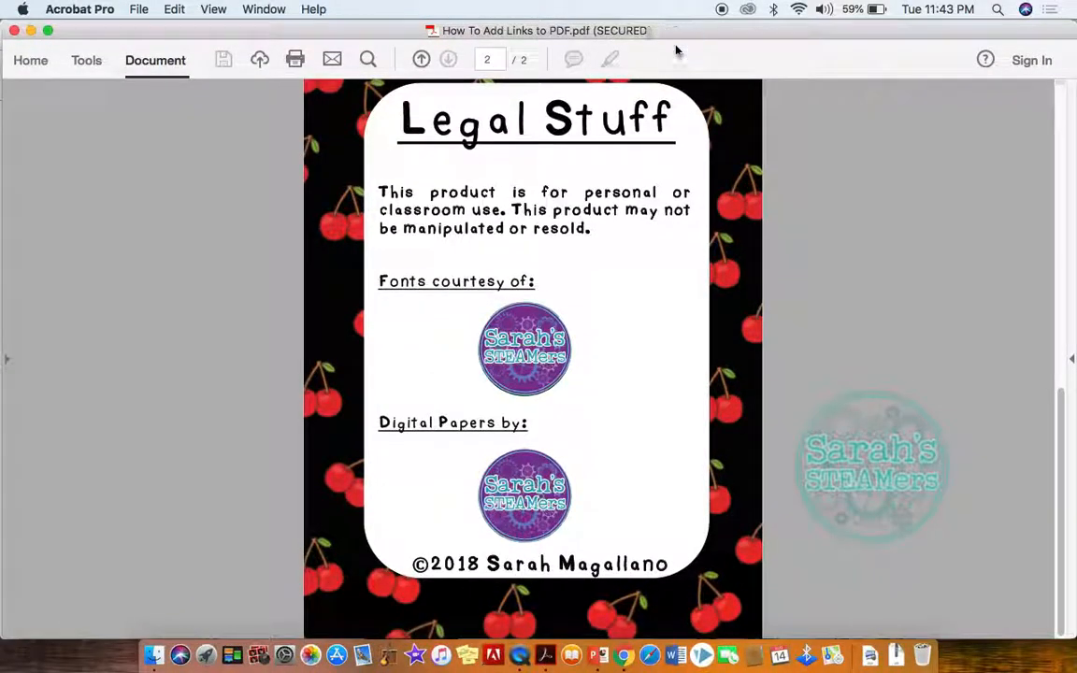